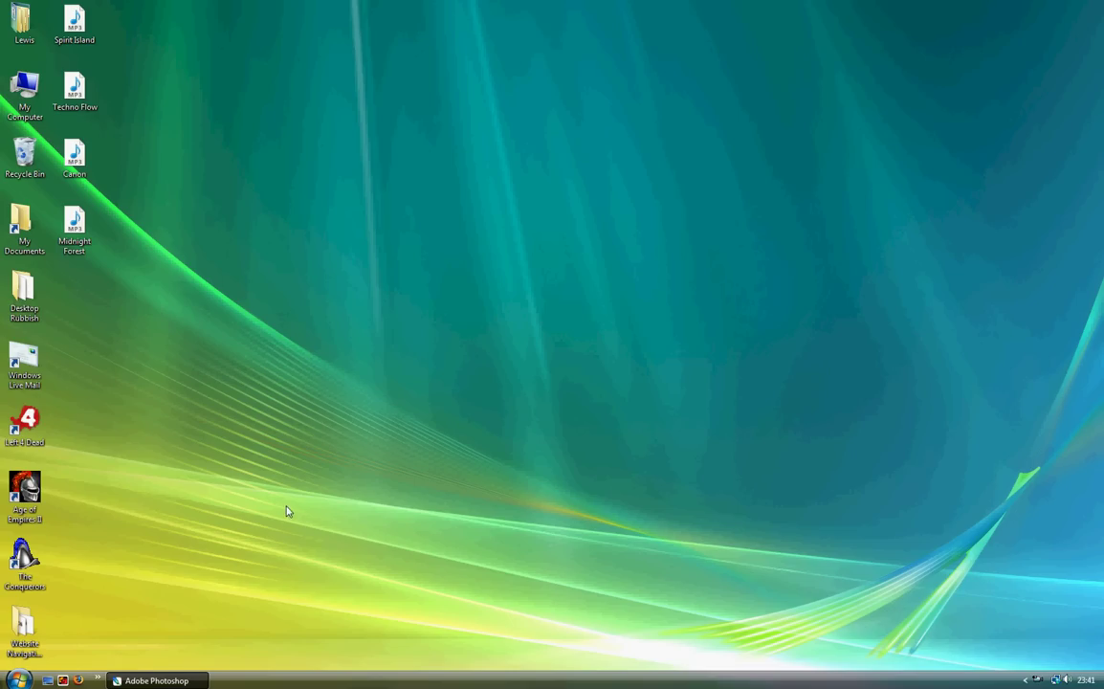
- Restore the Photoshop window and start a new blank document
{"action": "mouse_move", "coordinate": [174, 683]}
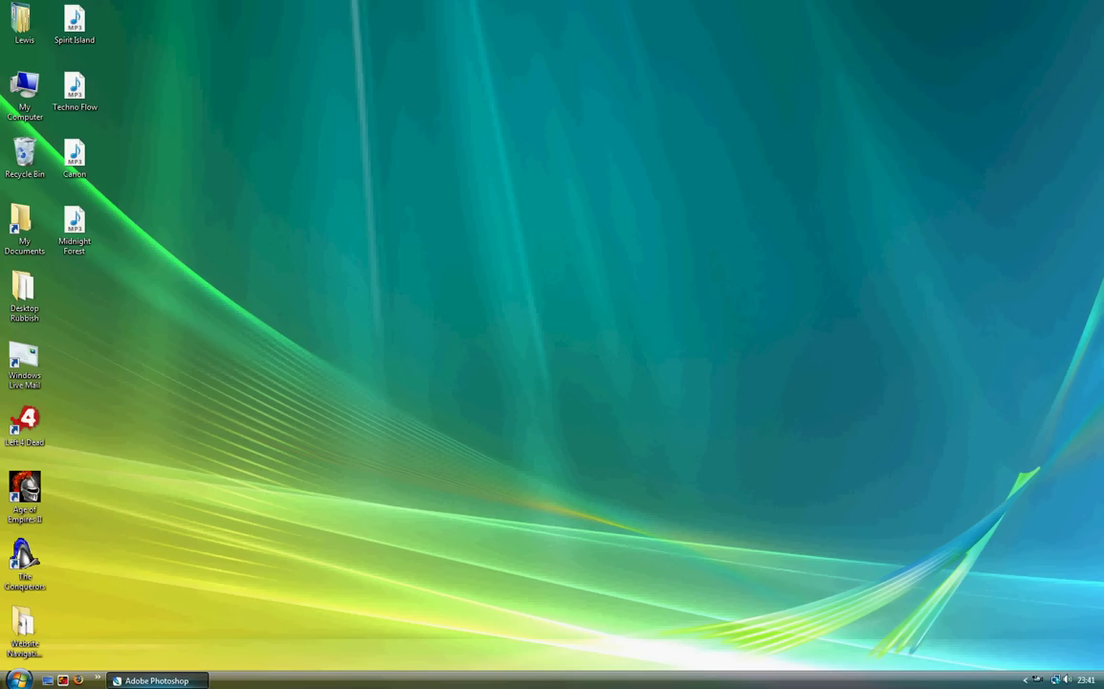
{"action": "left_click", "coordinate": [165, 681]}
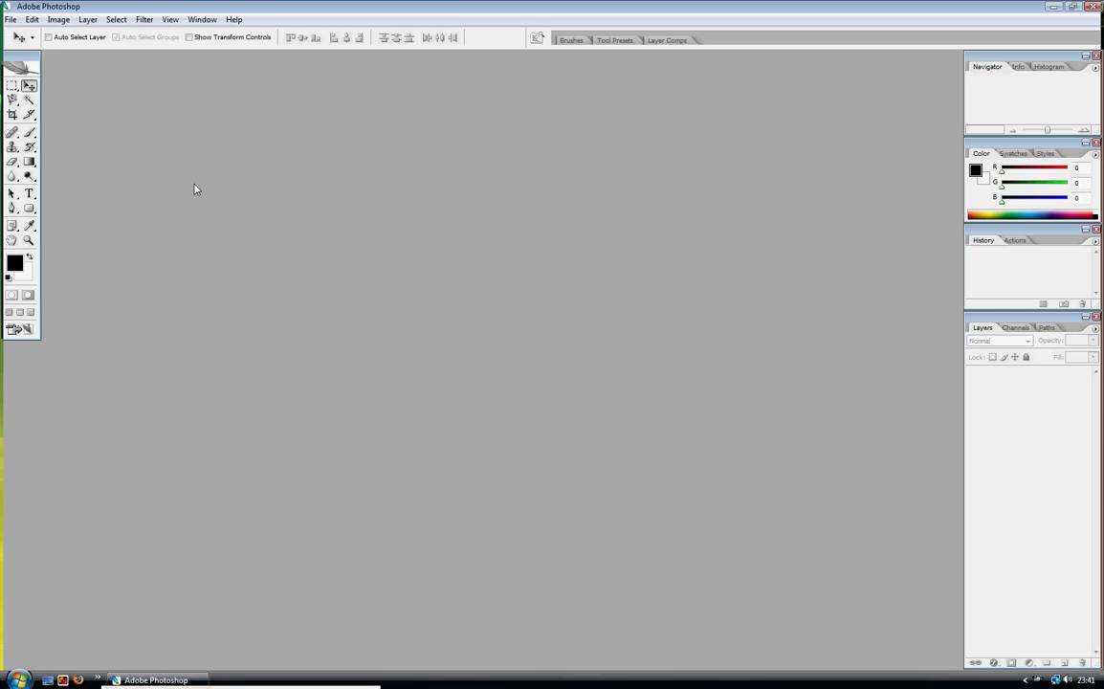
{"action": "left_click", "coordinate": [11, 19]}
{"action": "left_click", "coordinate": [34, 34]}
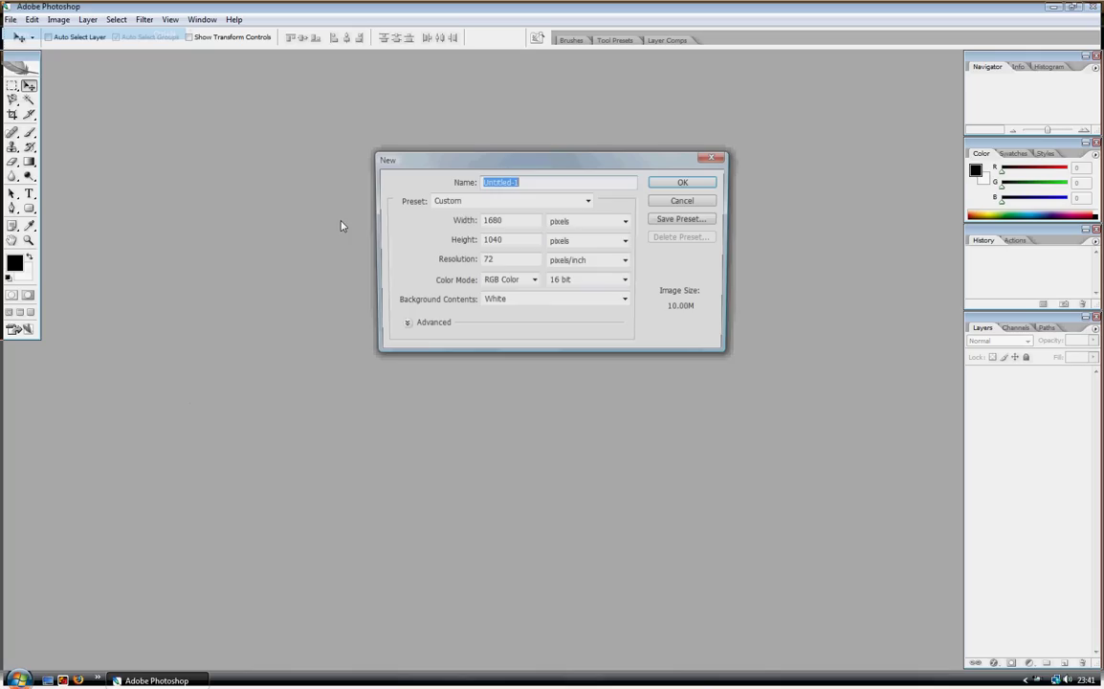
- Set the new document size to 150 × 45 pixels
{"action": "double_click", "coordinate": [493, 220]}
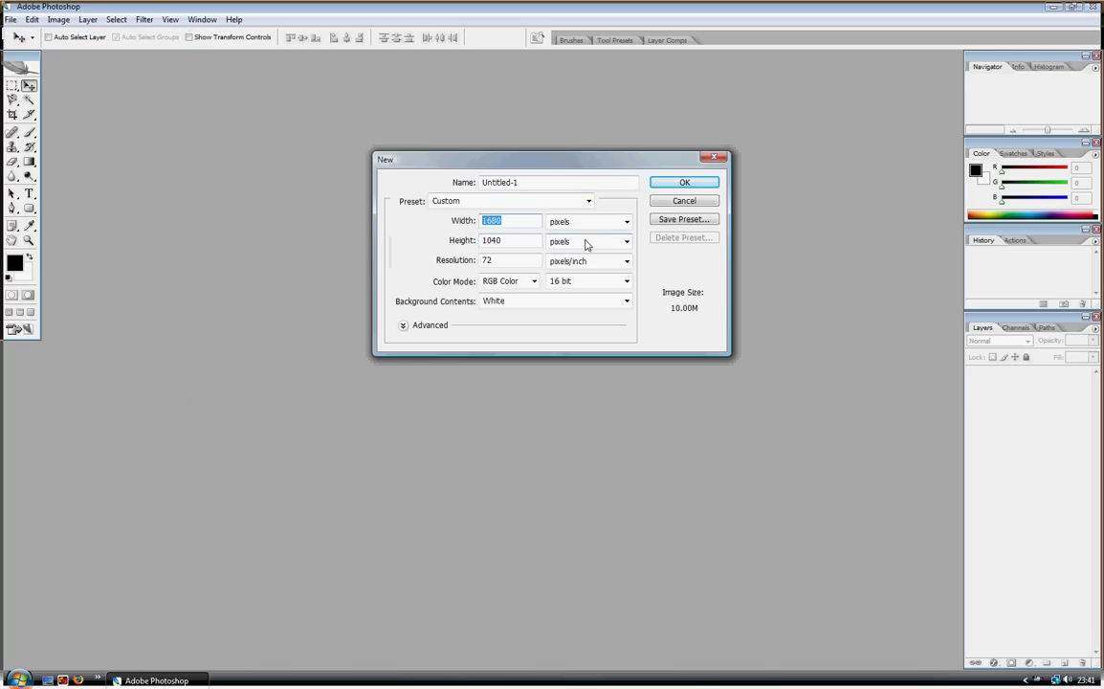
{"action": "type", "text": "150"}
{"action": "key", "text": "Tab"}
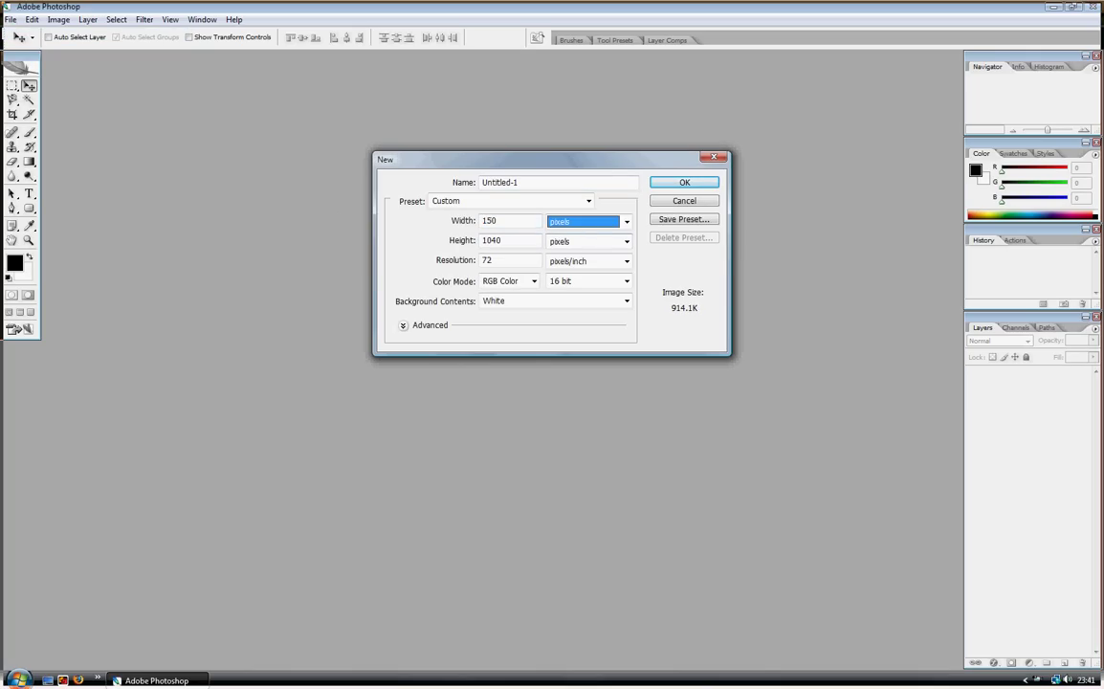
{"action": "key", "text": "Tab"}
{"action": "type", "text": "45"}
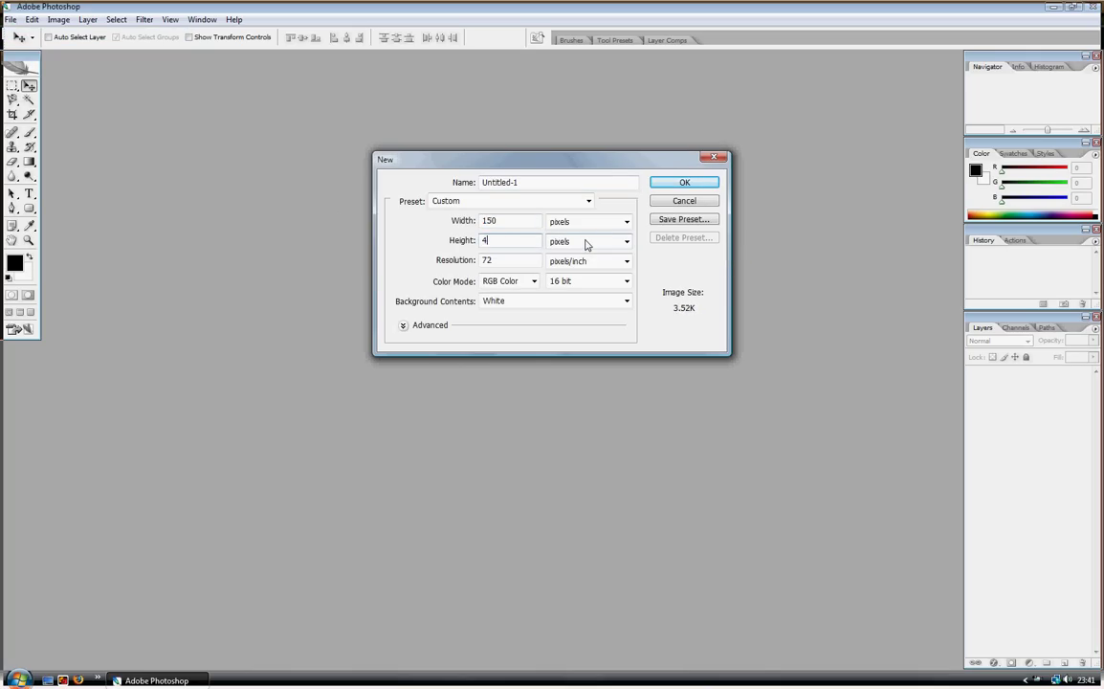
- Choose RGB Color at 16 bit and name the document Button
{"action": "left_click", "coordinate": [531, 283]}
{"action": "left_click", "coordinate": [524, 316]}
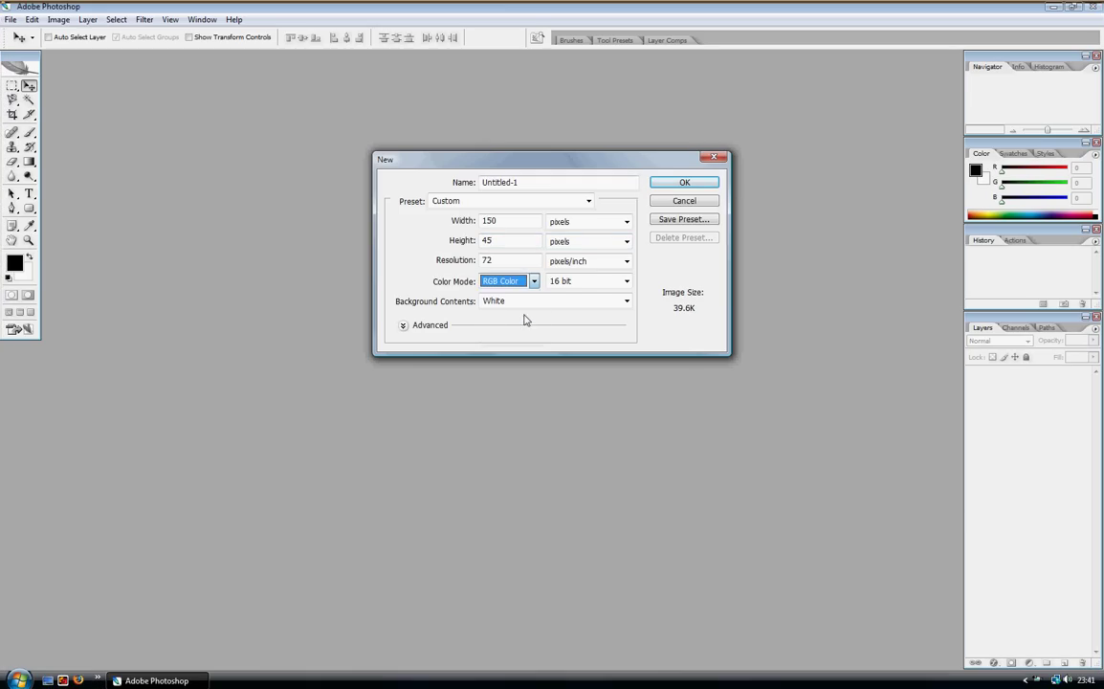
{"action": "left_click", "coordinate": [627, 282]}
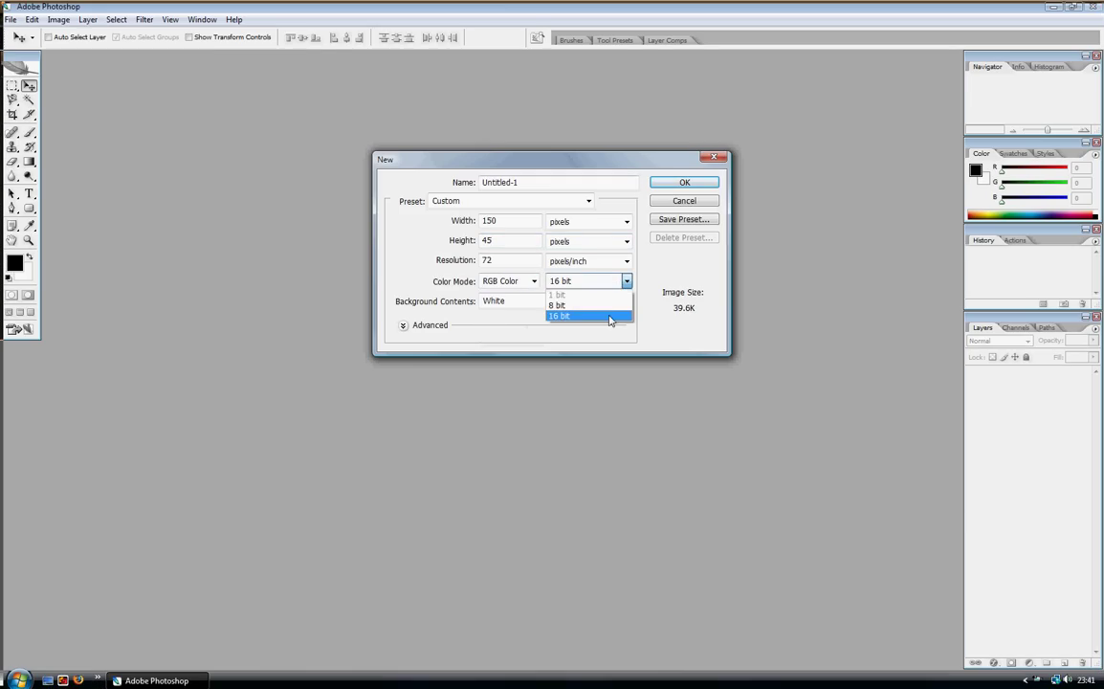
{"action": "left_click", "coordinate": [610, 317]}
{"action": "left_click", "coordinate": [628, 283]}
{"action": "left_click", "coordinate": [553, 284]}
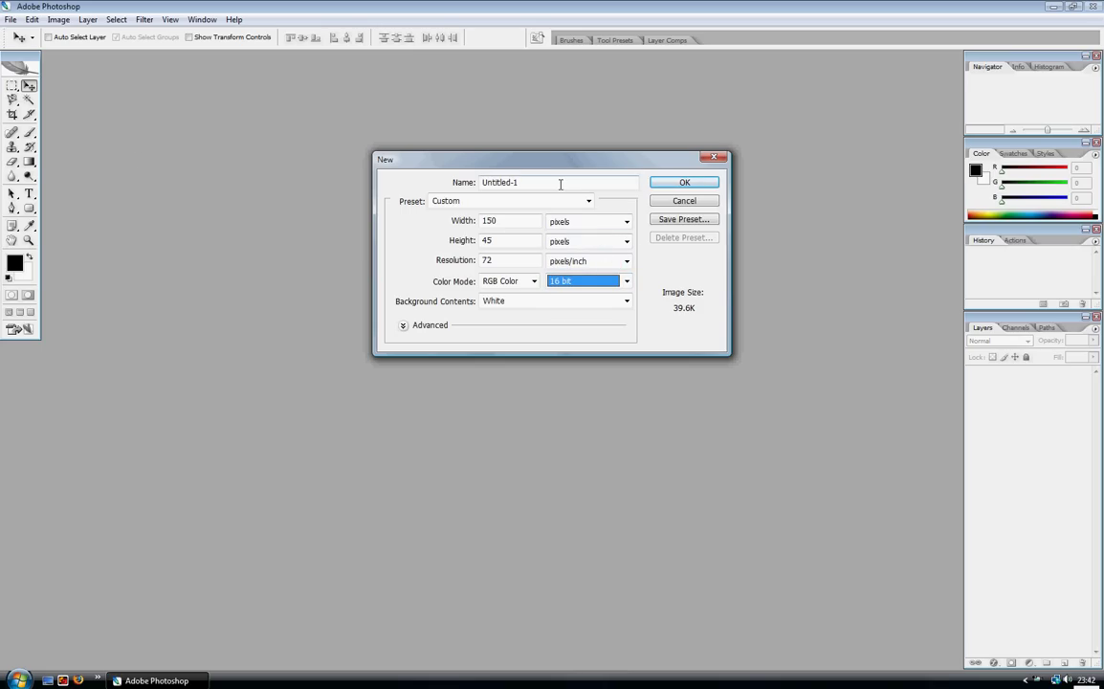
{"action": "left_click", "coordinate": [136, 160]}
{"action": "type", "text": "Button"}
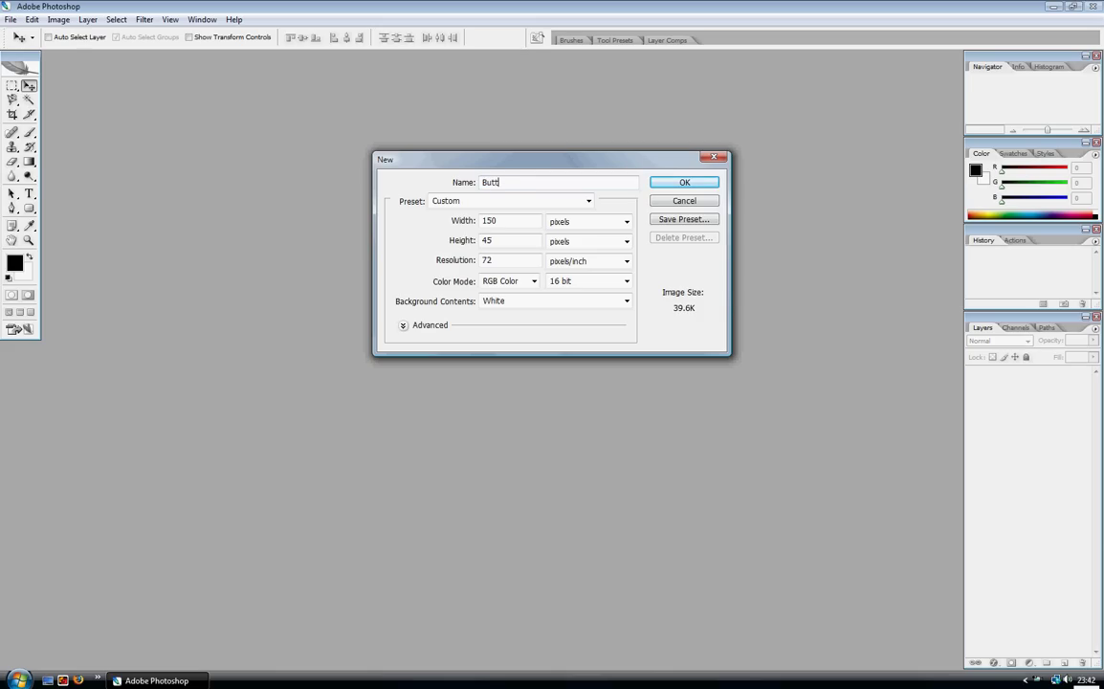
- Save these document settings as a preset named 'Website button'
{"action": "left_click", "coordinate": [681, 220]}
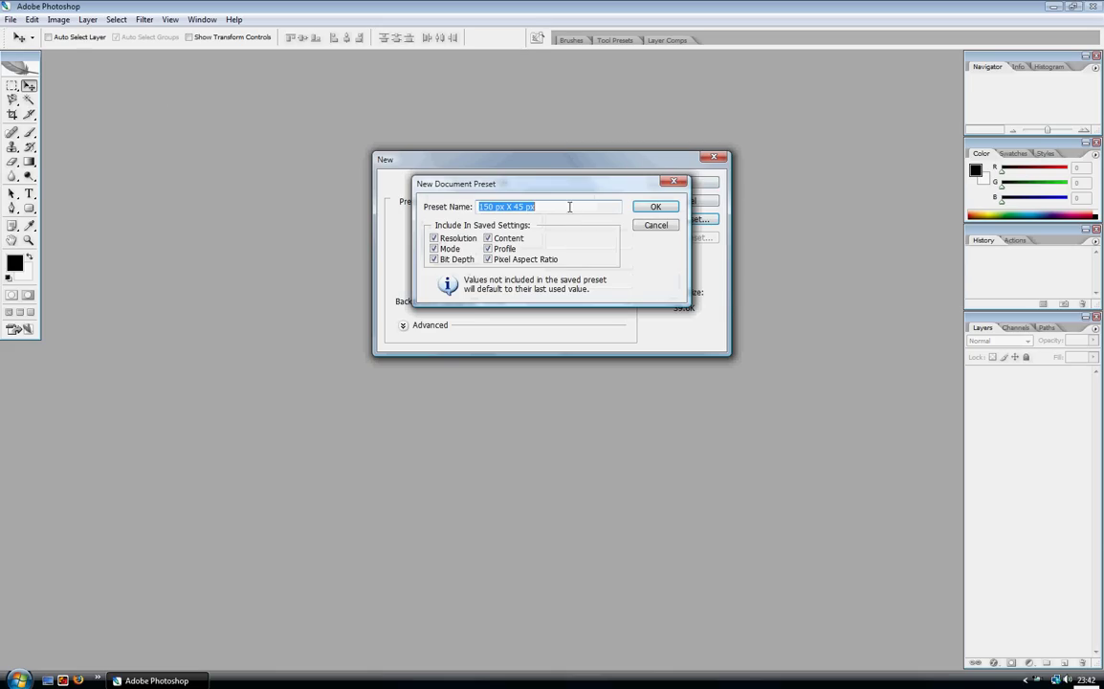
{"action": "type", "text": "Webbutton"}
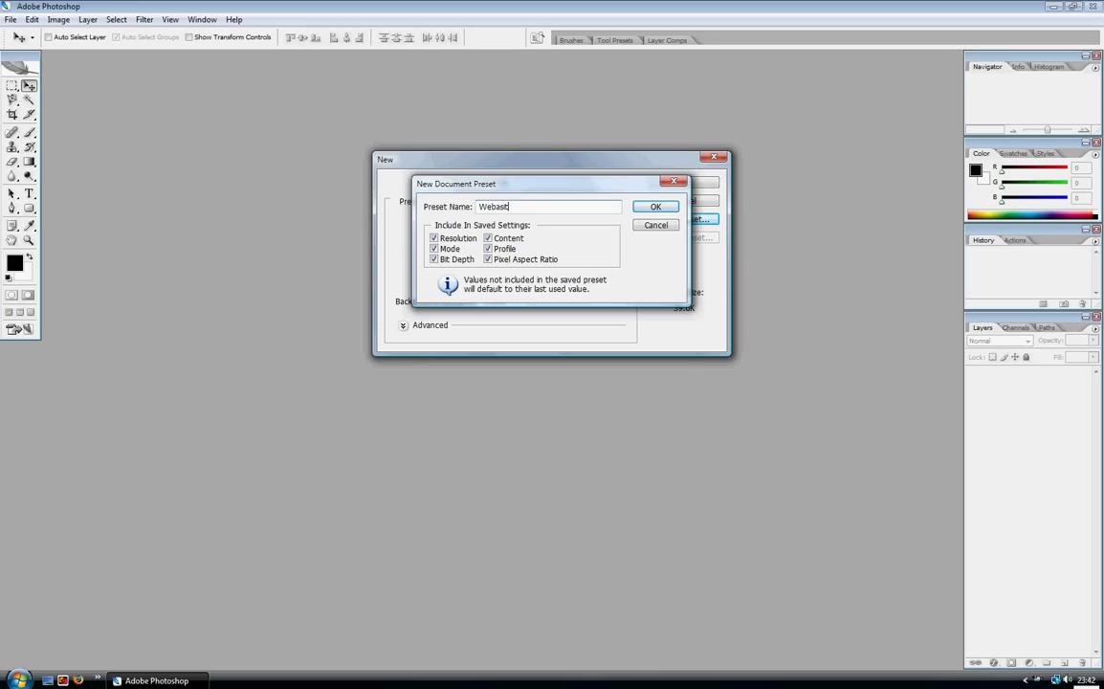
{"action": "key", "text": "BackSpace"}
{"action": "key", "text": "BackSpace"}
{"action": "key", "text": "BackSpace"}
{"action": "key", "text": "BackSpace"}
{"action": "key", "text": "BackSpace"}
{"action": "key", "text": "BackSpace"}
{"action": "type", "text": "as"}
{"action": "key", "text": "BackSpace"}
{"action": "type", "text": "ite button"}
{"action": "left_click", "coordinate": [655, 206]}
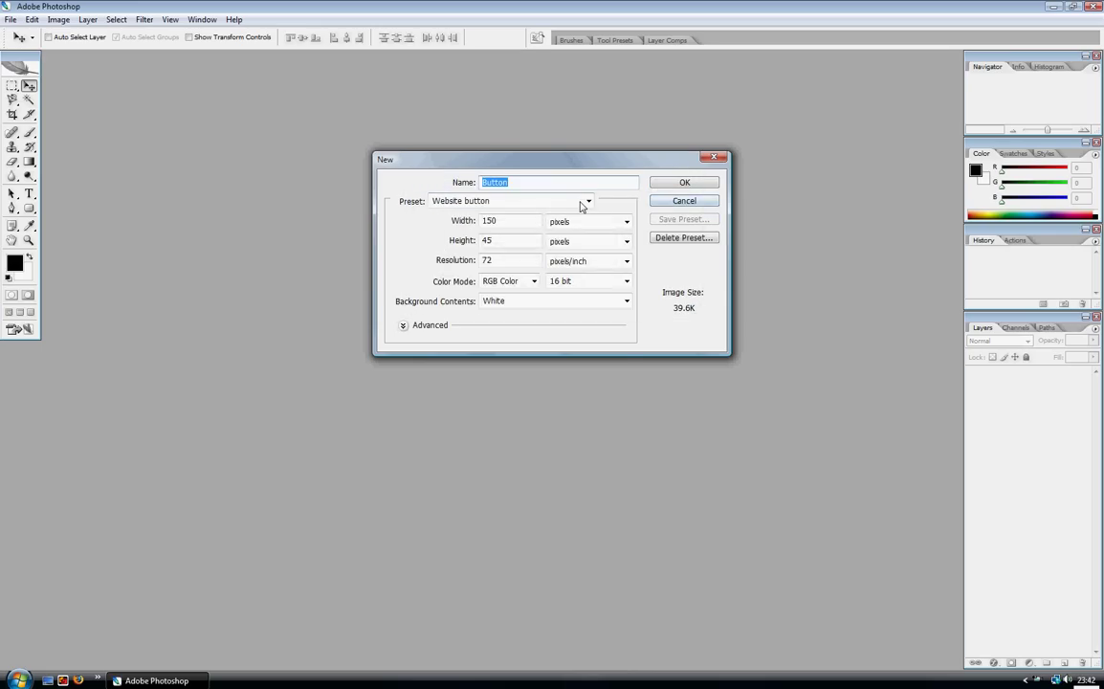
- Select the Website button preset and create the 150 × 45 Button document
{"action": "left_click", "coordinate": [580, 202]}
{"action": "left_click", "coordinate": [535, 214]}
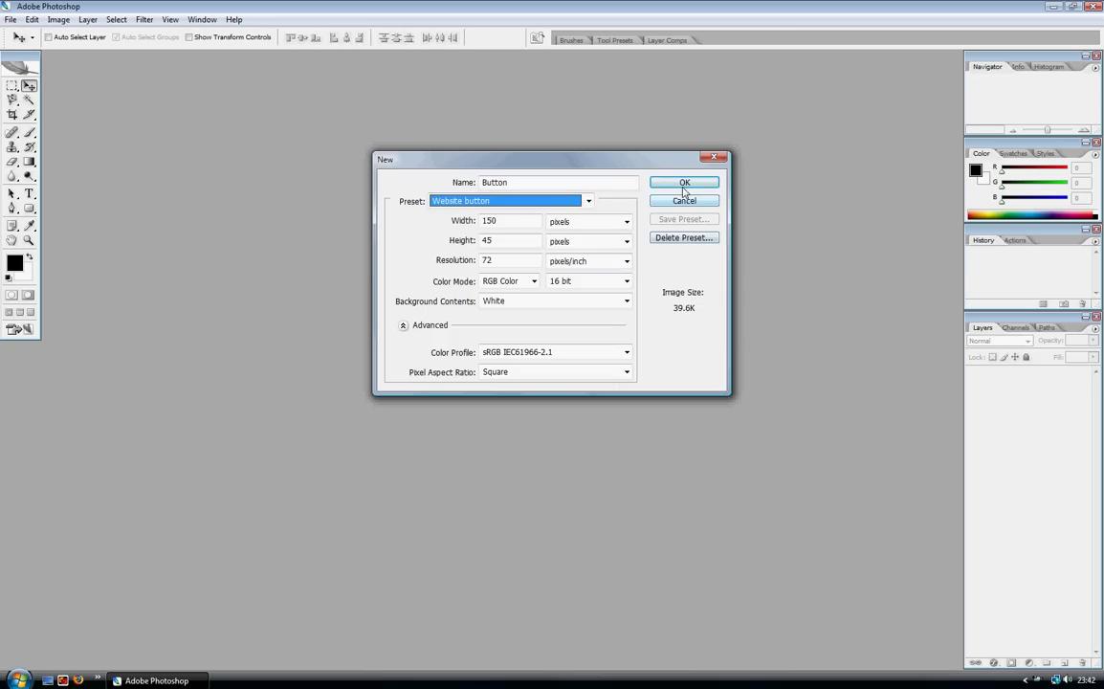
{"action": "left_click", "coordinate": [685, 182]}
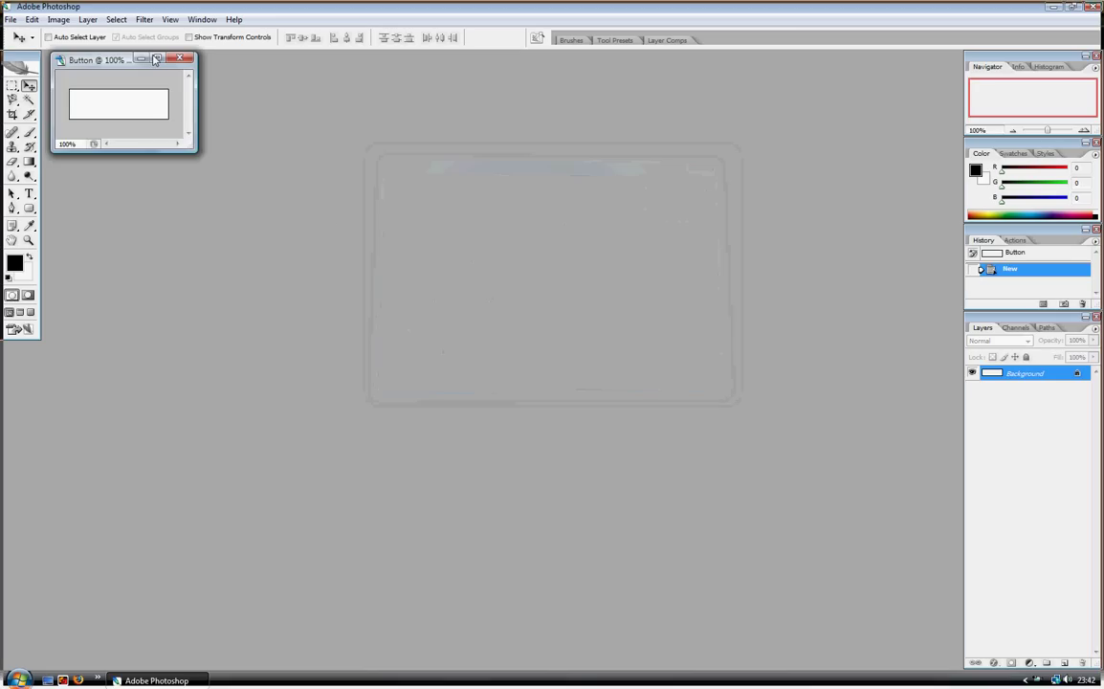
- Maximize the Button document window and bring up the Windows Start menu
{"action": "left_click", "coordinate": [156, 59]}
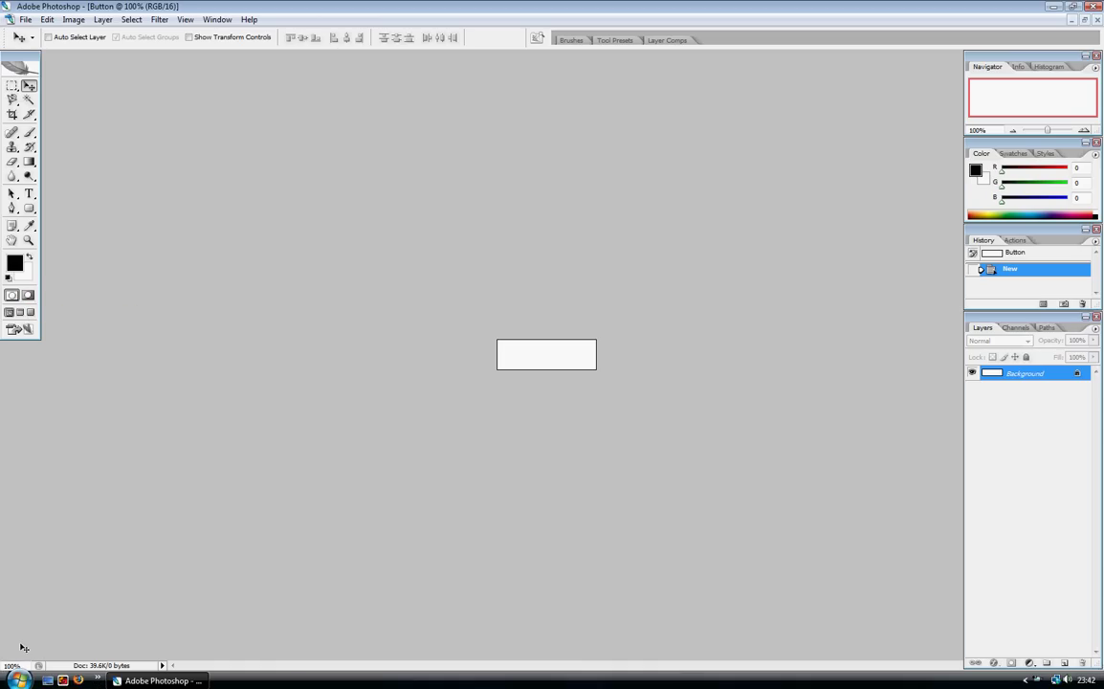
{"action": "left_click", "coordinate": [17, 679]}
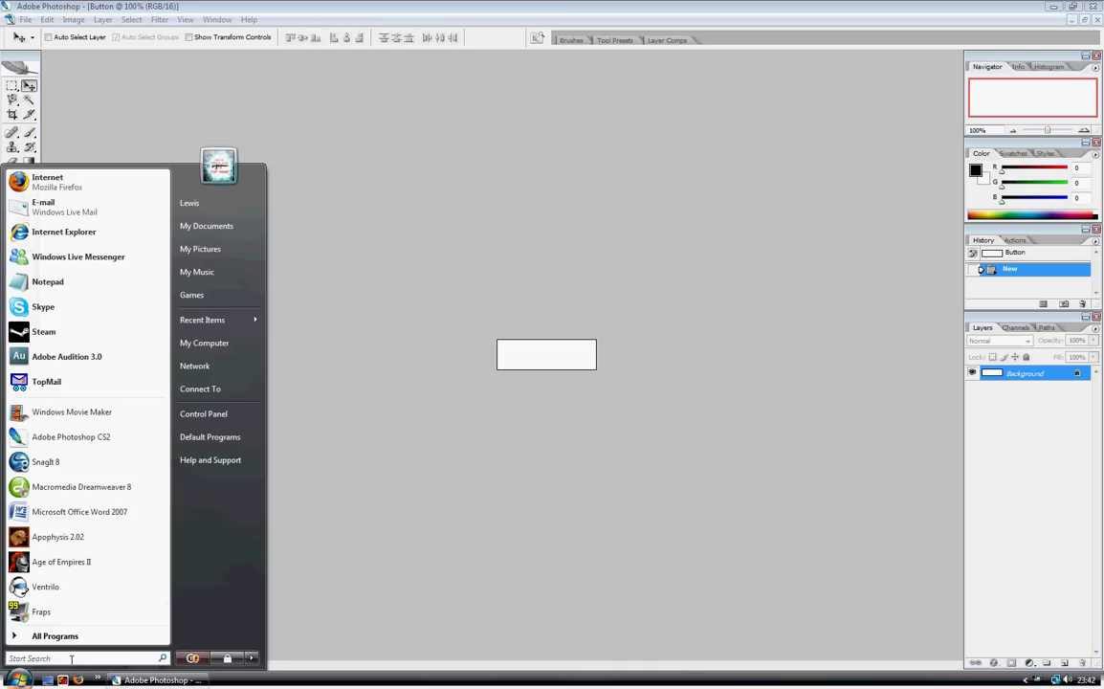
- Show the desktop, browse the Website Navigation Buttons example folder, then close it
{"action": "left_click", "coordinate": [47, 679]}
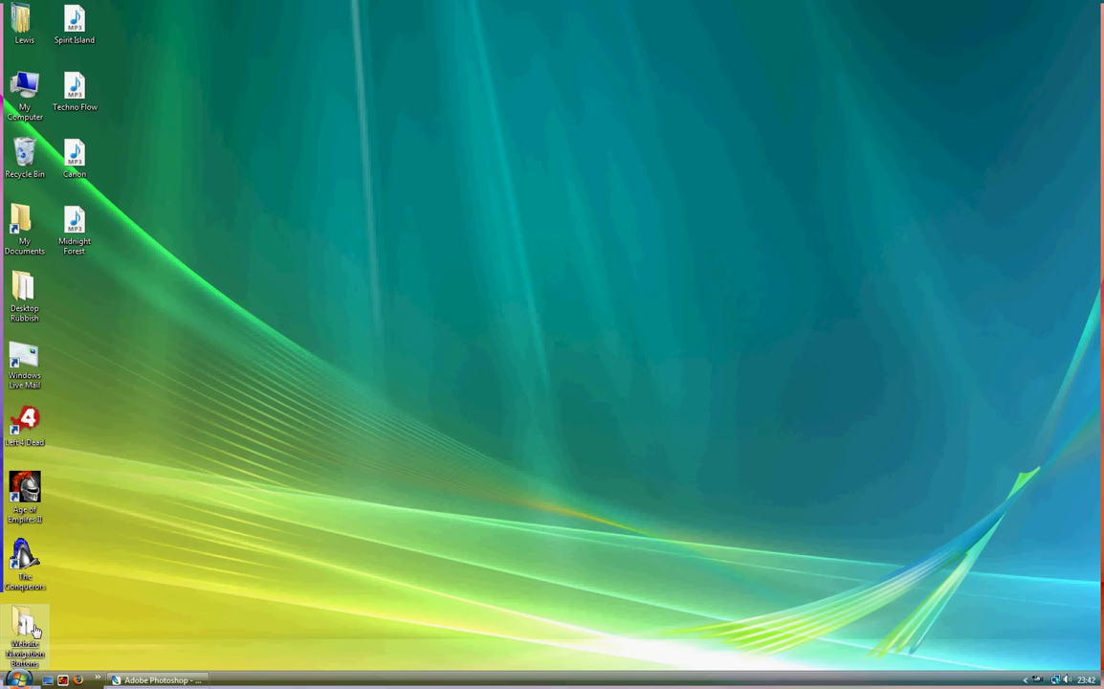
{"action": "double_click", "coordinate": [34, 627]}
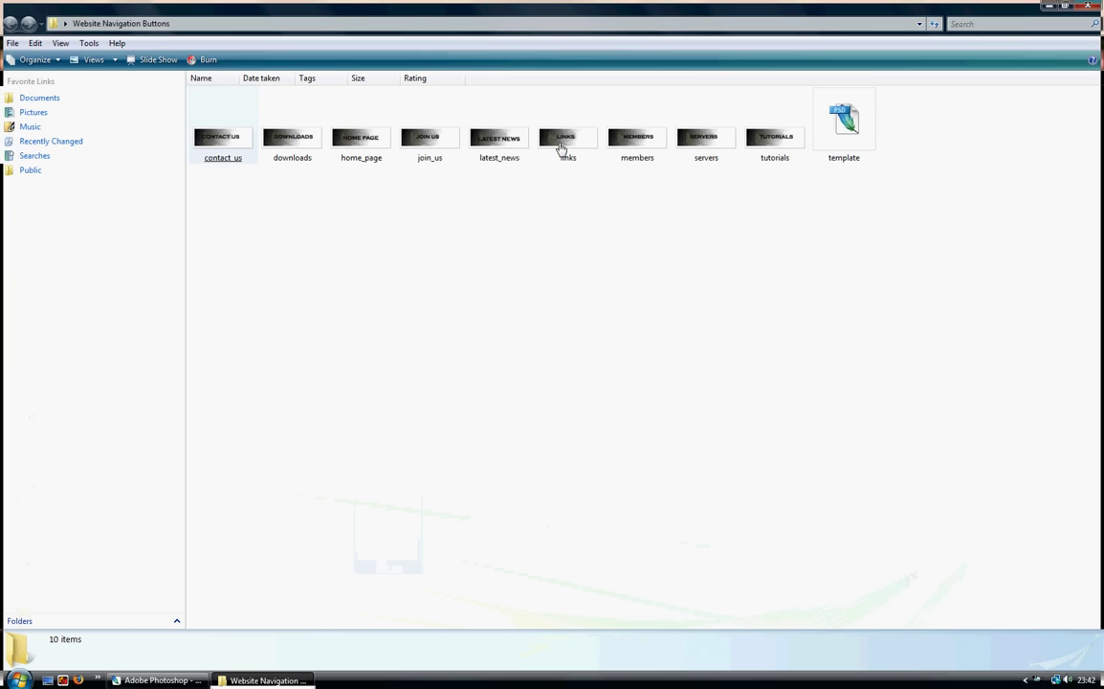
{"action": "left_click", "coordinate": [158, 60]}
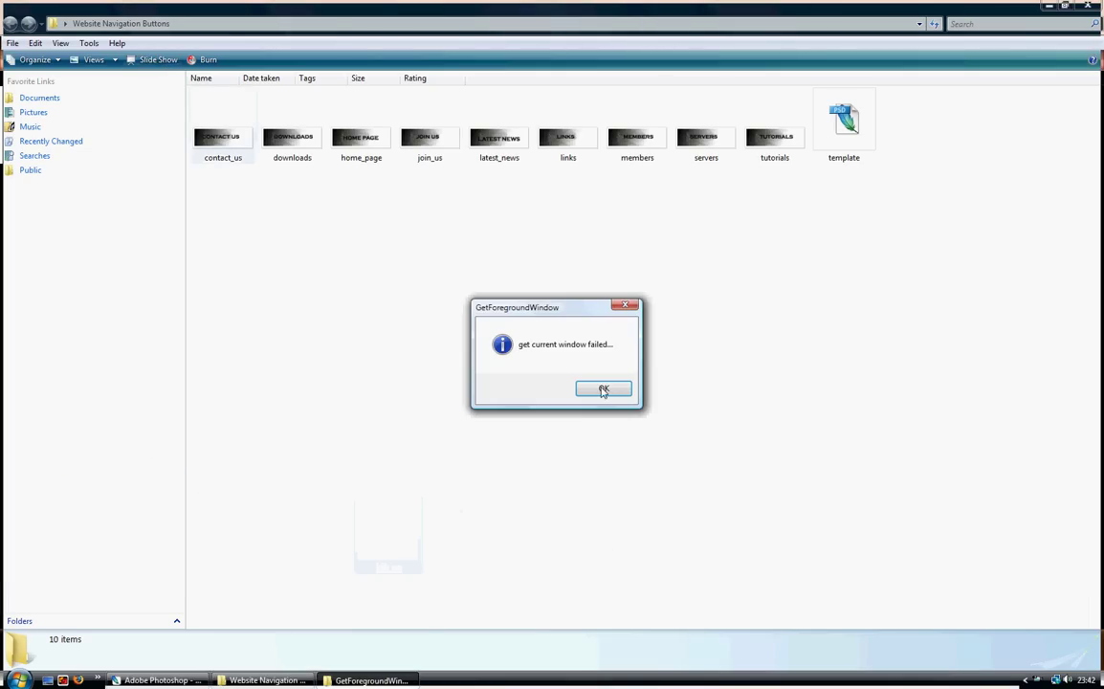
{"action": "left_click", "coordinate": [604, 390]}
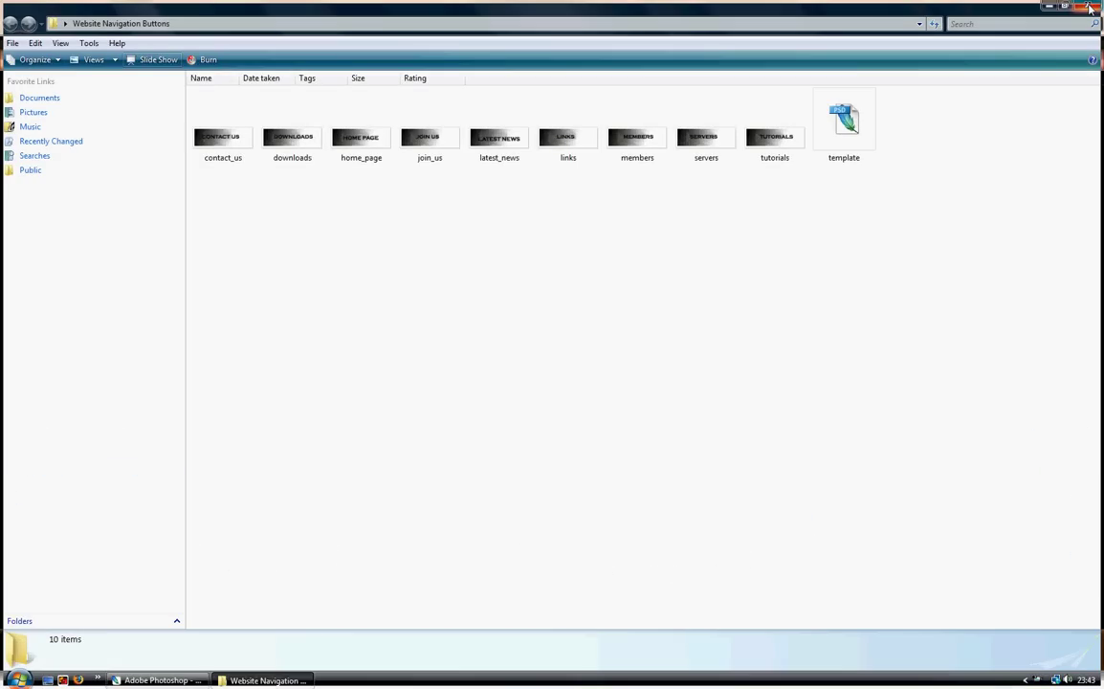
{"action": "left_click", "coordinate": [1089, 6]}
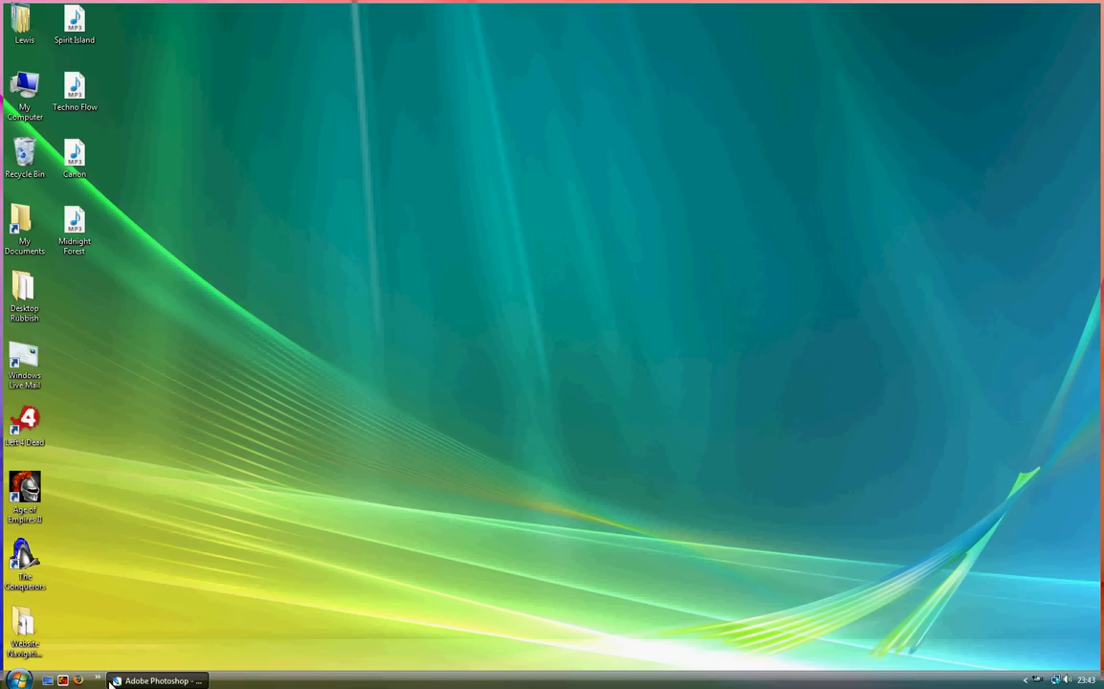
- Return to Photoshop's Button document and select the Gradient Tool
{"action": "left_click", "coordinate": [114, 680]}
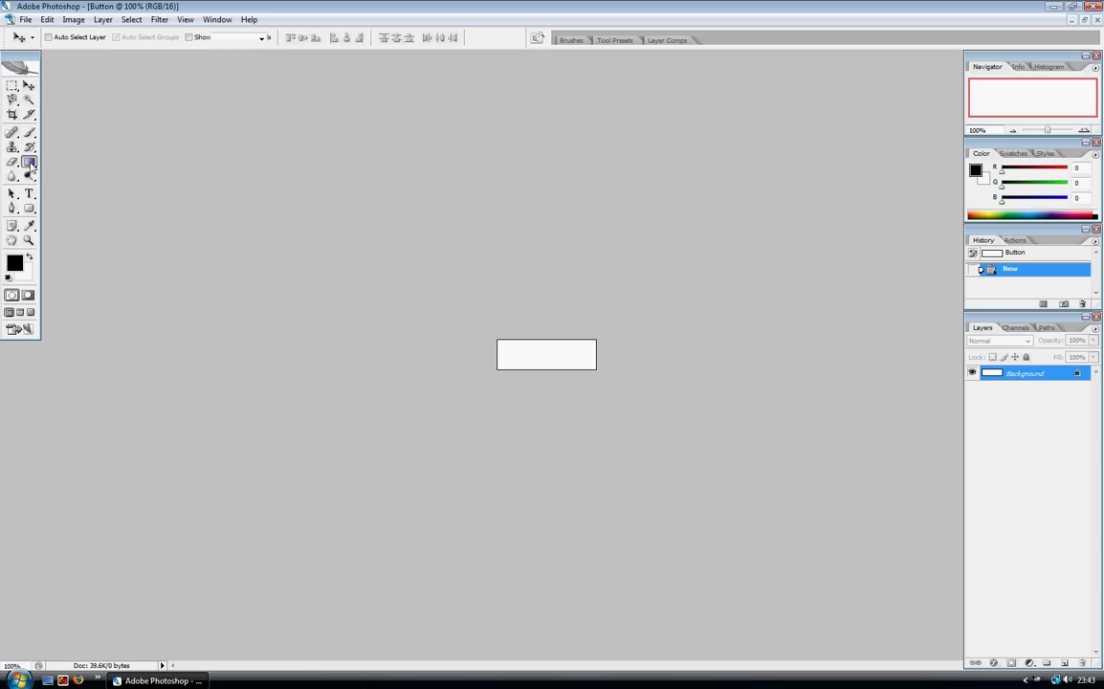
{"action": "left_click", "coordinate": [30, 163]}
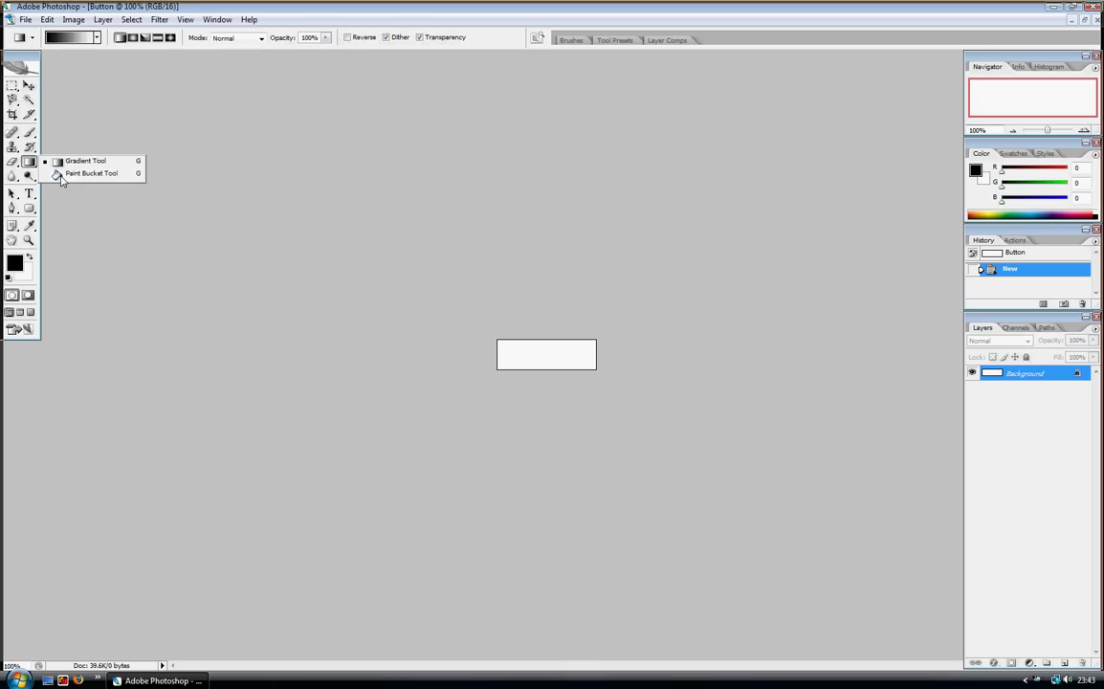
- Fill the button with a black-to-white Foreground to Background gradient, left to right
{"action": "left_click", "coordinate": [69, 162]}
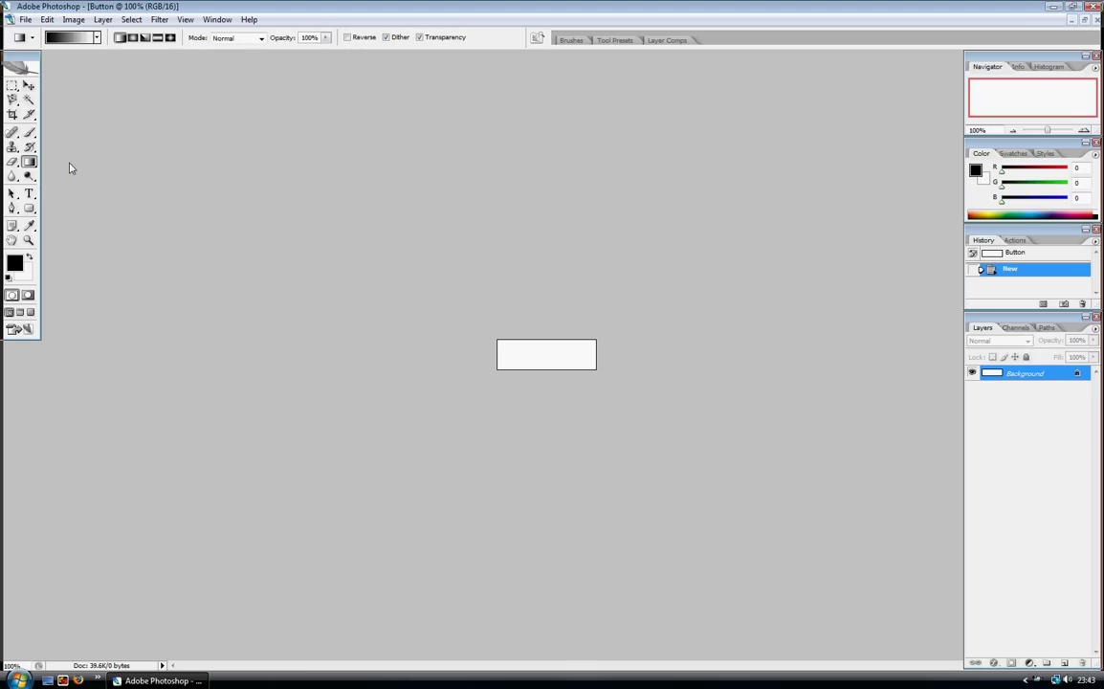
{"action": "left_click", "coordinate": [97, 37]}
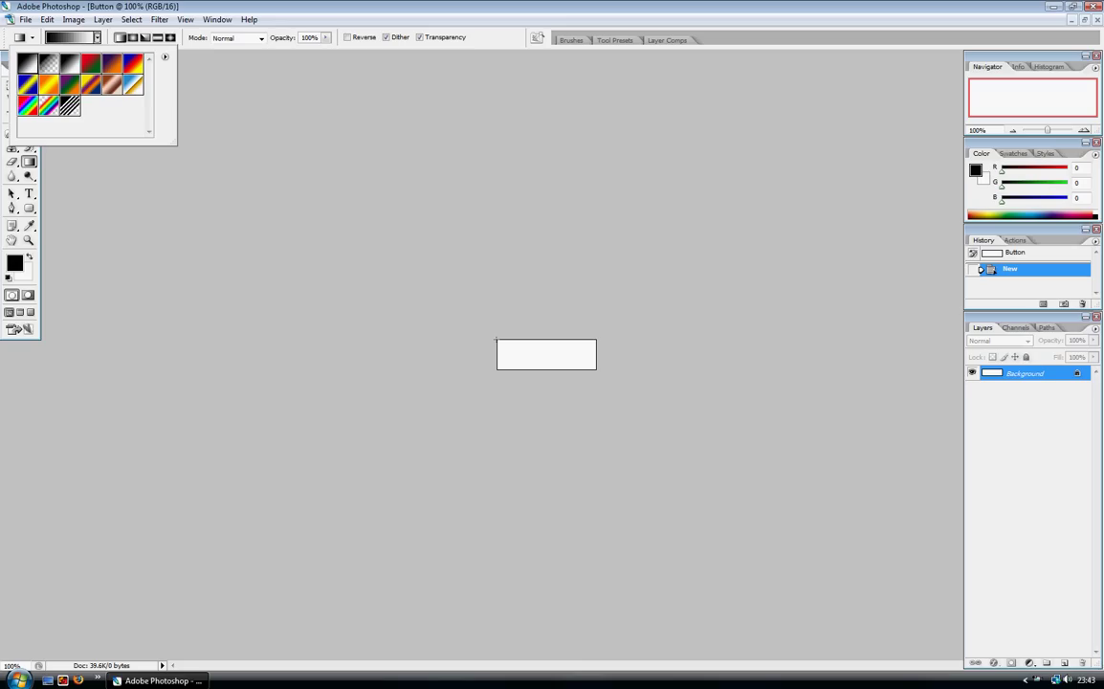
{"action": "left_click", "coordinate": [496, 339]}
{"action": "left_click_drag", "start_coordinate": [497, 339], "coordinate": [596, 369]}
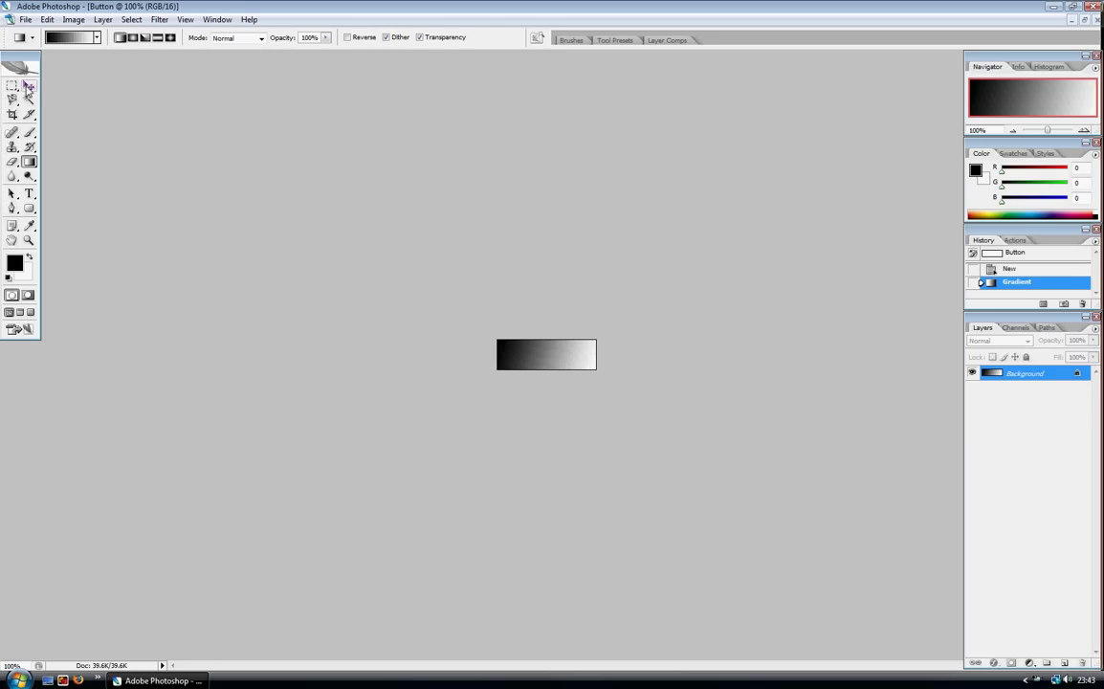
- Try placing the Techno Flow file and dismiss the could-not-place error
{"action": "left_click", "coordinate": [26, 19]}
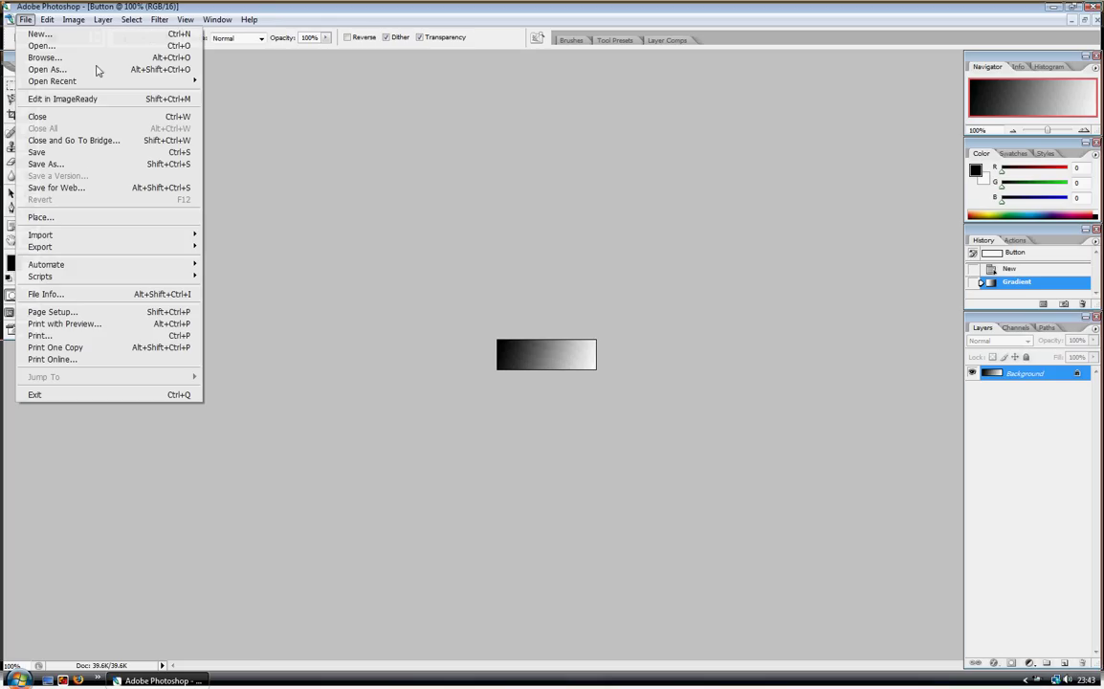
{"action": "left_click", "coordinate": [71, 220]}
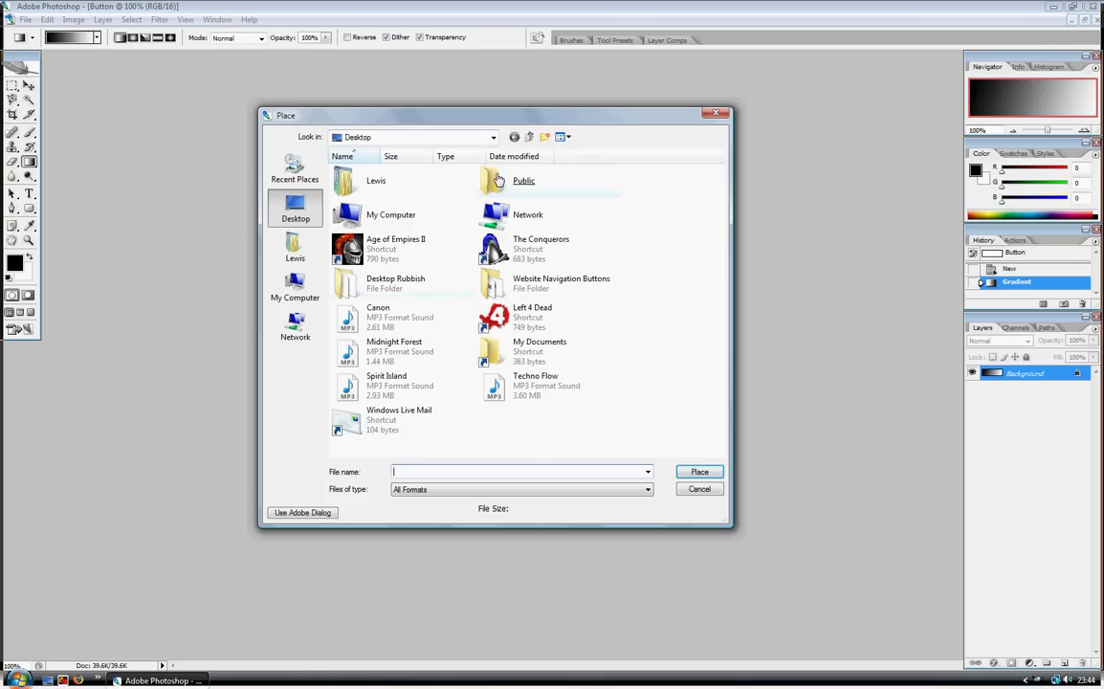
{"action": "double_click", "coordinate": [521, 382]}
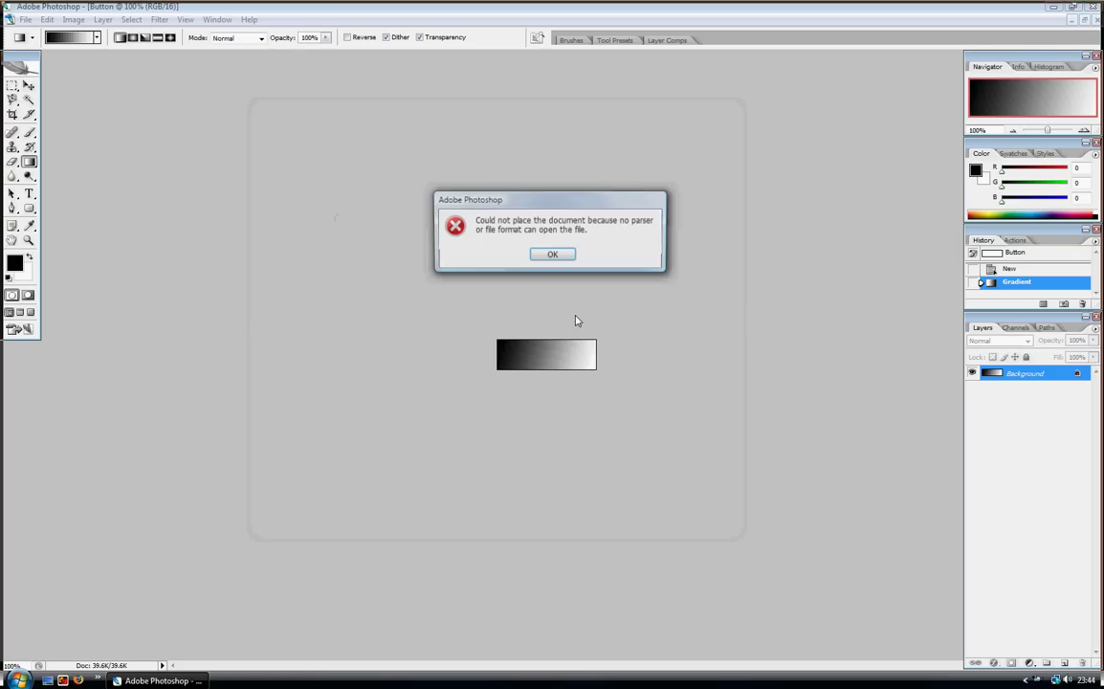
{"action": "left_click", "coordinate": [536, 253]}
- Place the red picture 6[1] from My Documents > My Pictures onto the button
{"action": "left_click", "coordinate": [26, 20]}
{"action": "left_click", "coordinate": [58, 217]}
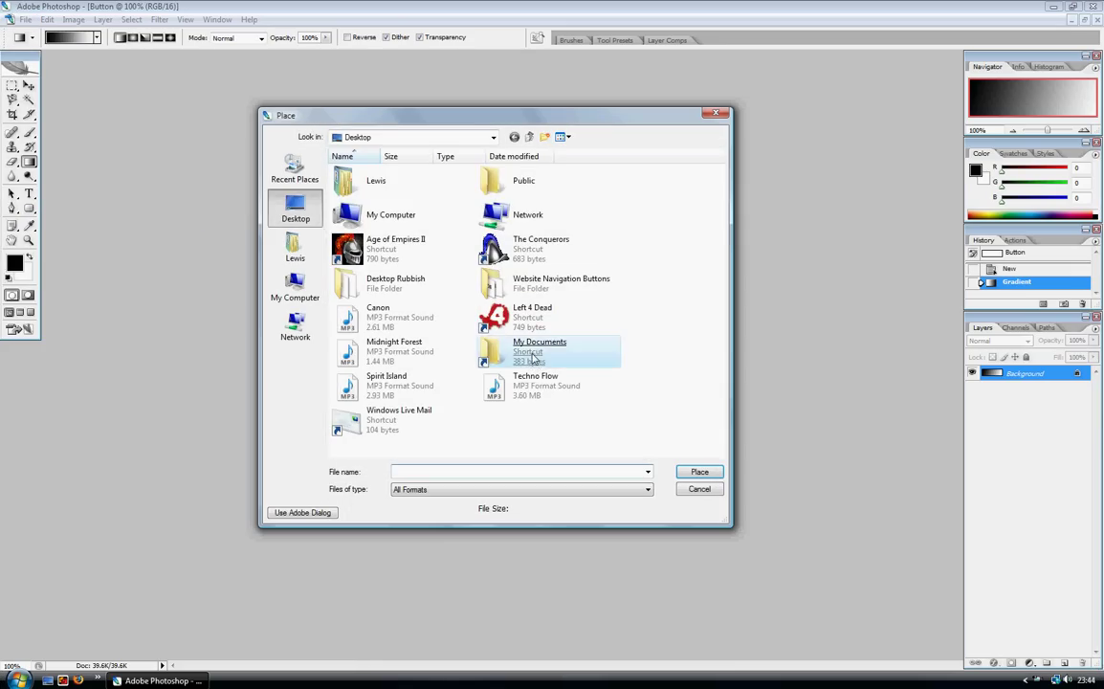
{"action": "double_click", "coordinate": [532, 358]}
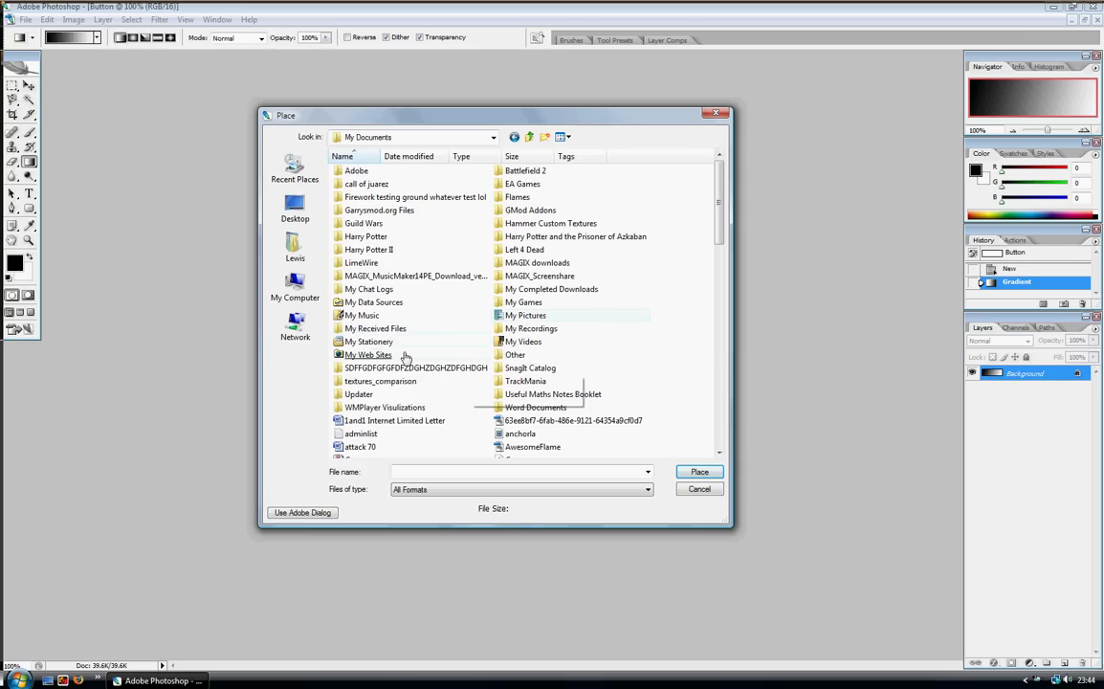
{"action": "double_click", "coordinate": [526, 315]}
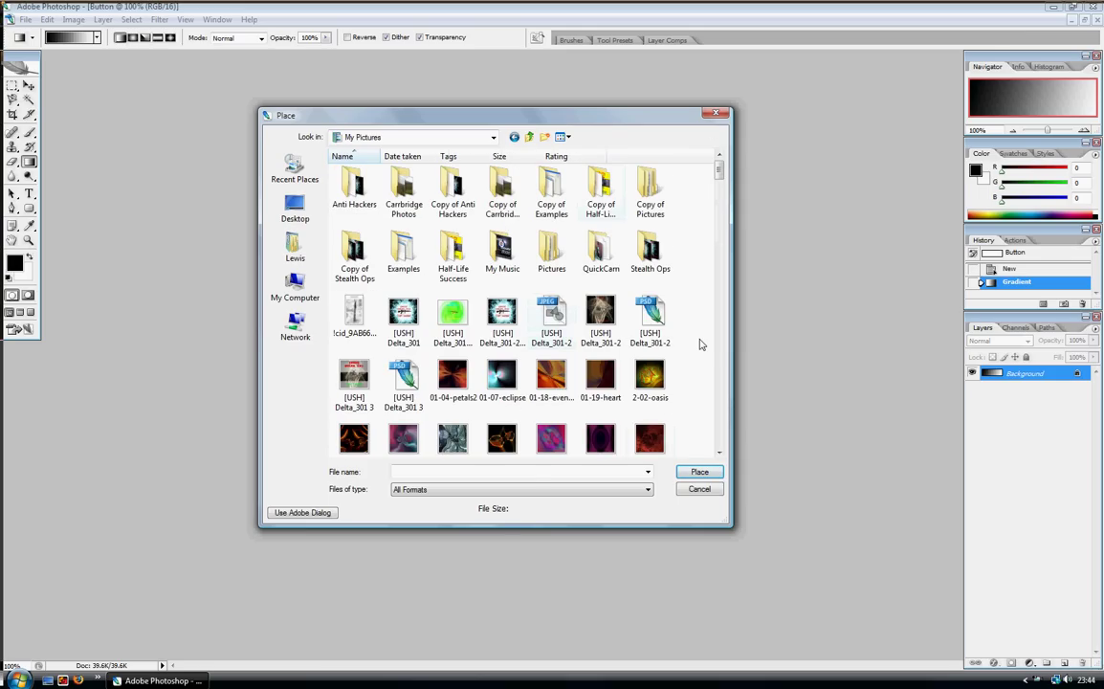
{"action": "scroll", "coordinate": [700, 343], "scroll_direction": "down", "scroll_amount": 2}
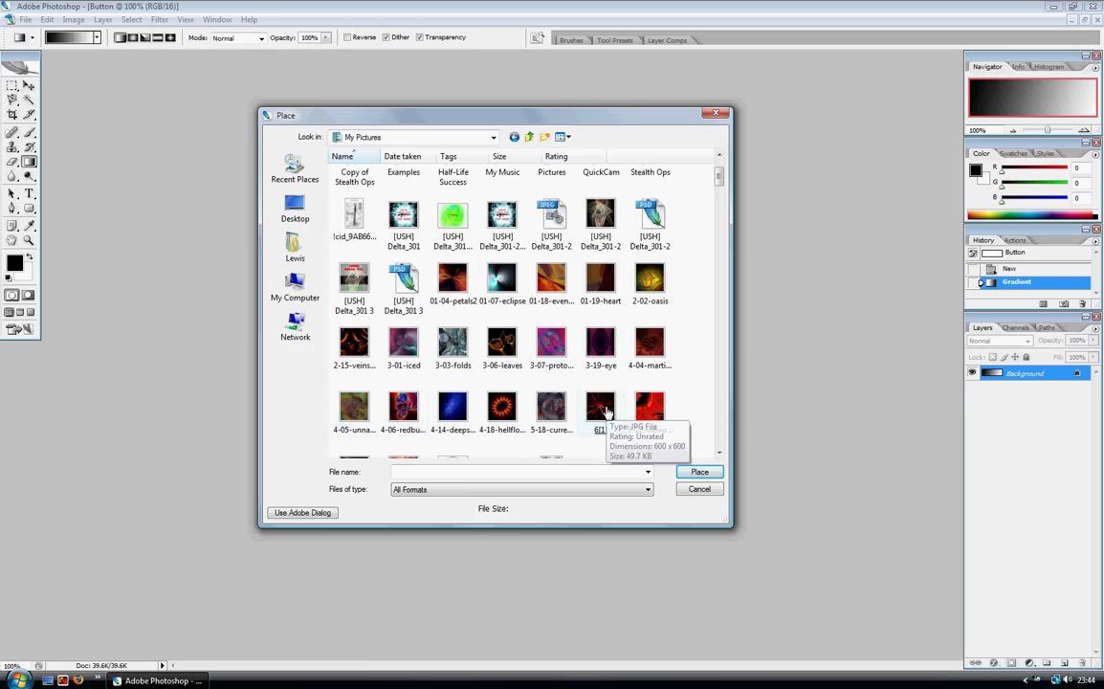
{"action": "left_click", "coordinate": [602, 409]}
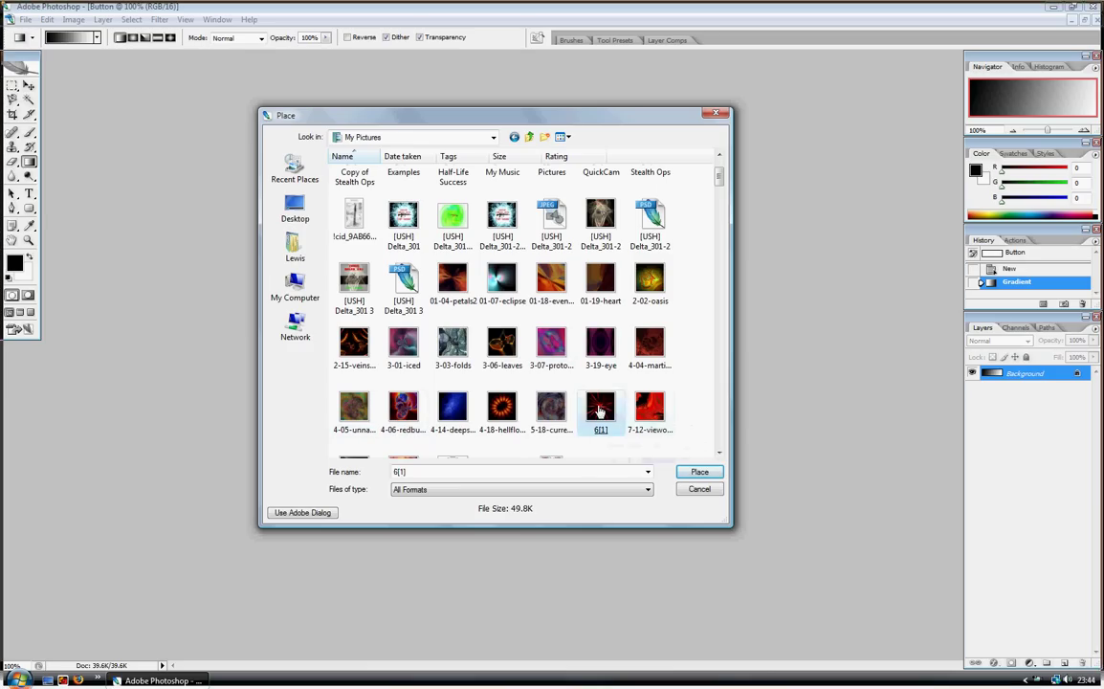
{"action": "double_click", "coordinate": [600, 410]}
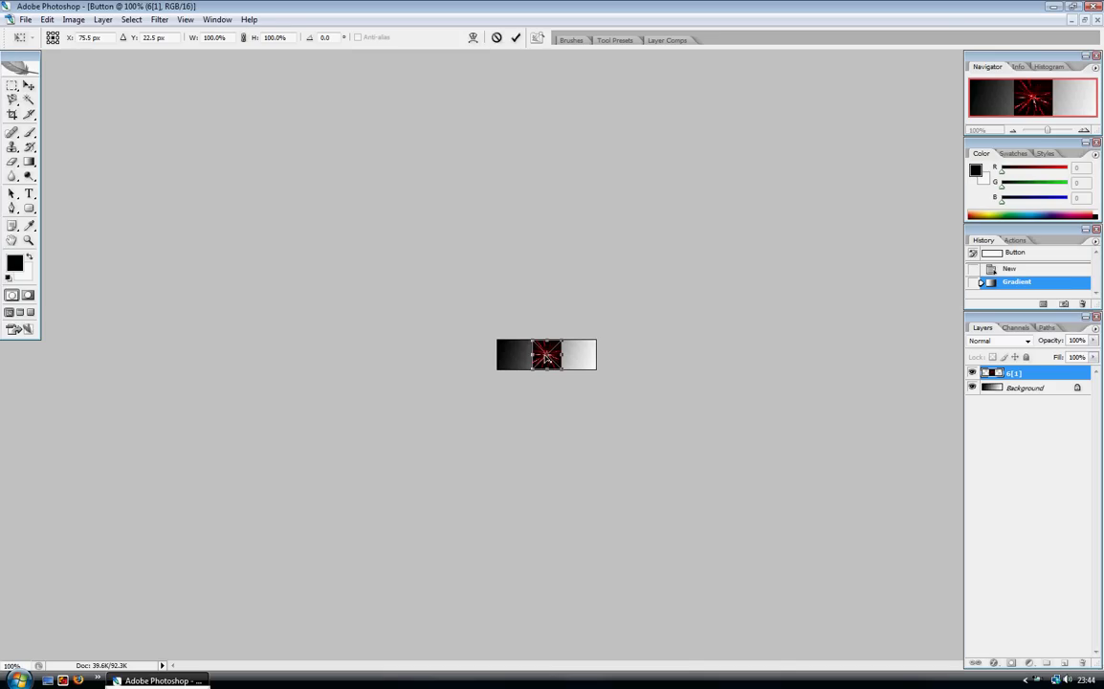
- Move the red picture to the button's left edge and commit the placement
{"action": "left_click_drag", "start_coordinate": [543, 361], "coordinate": [507, 362]}
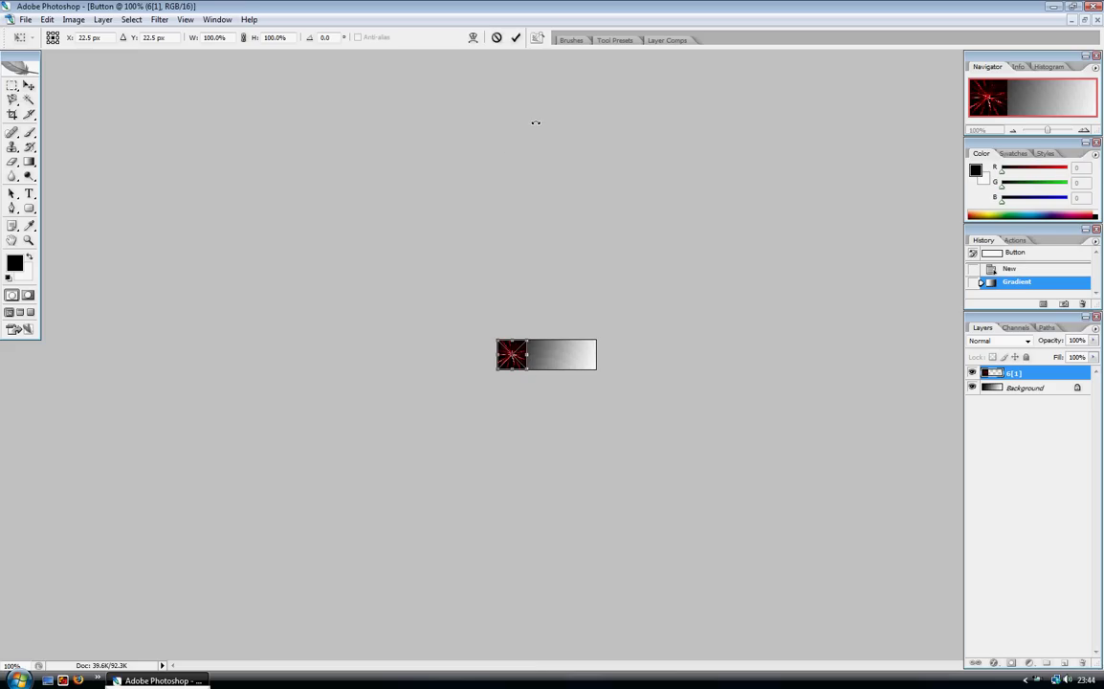
{"action": "left_click", "coordinate": [515, 38]}
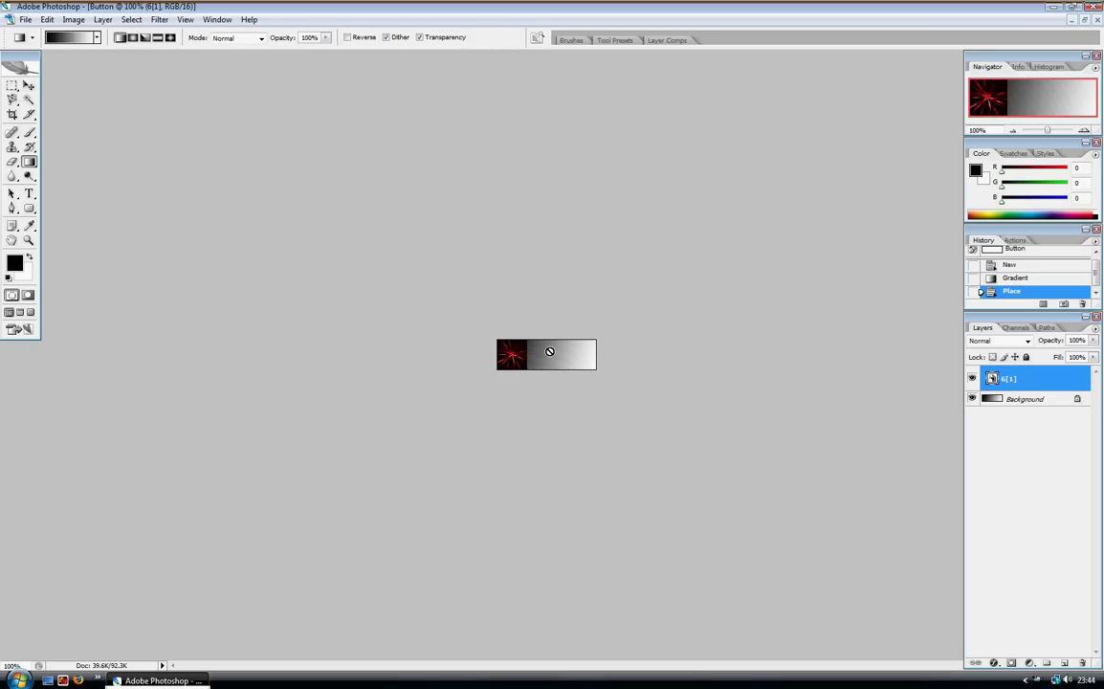
- Add HOME text in Copperplate Gothic Bold 14 pt beside the red picture
{"action": "left_click", "coordinate": [30, 194]}
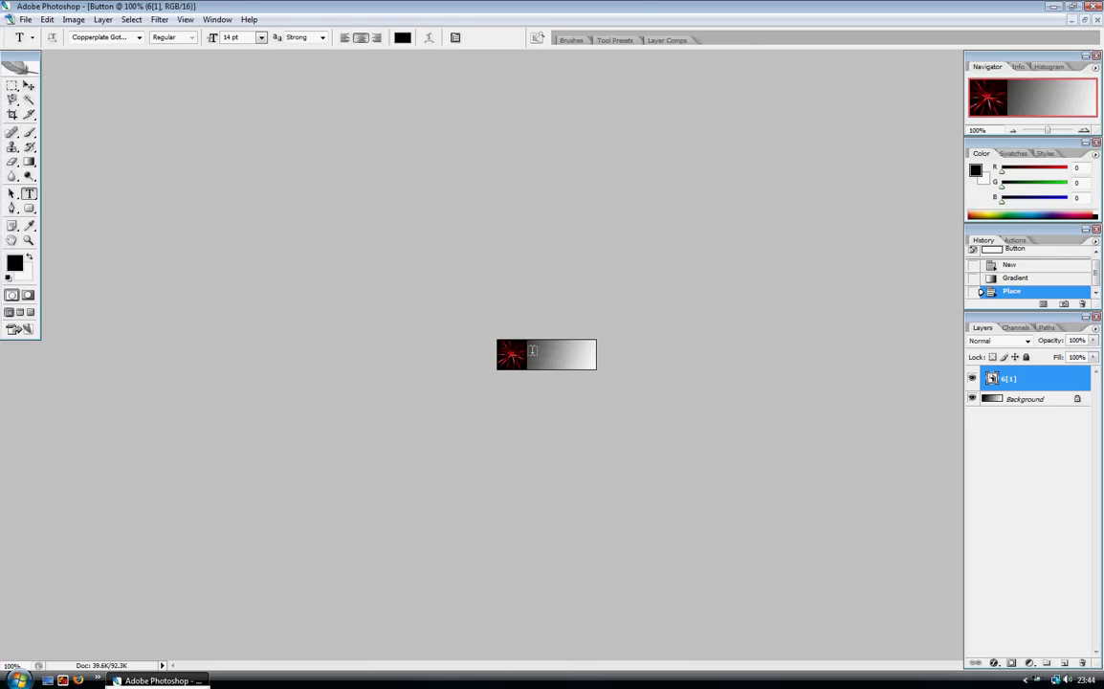
{"action": "left_click", "coordinate": [138, 38]}
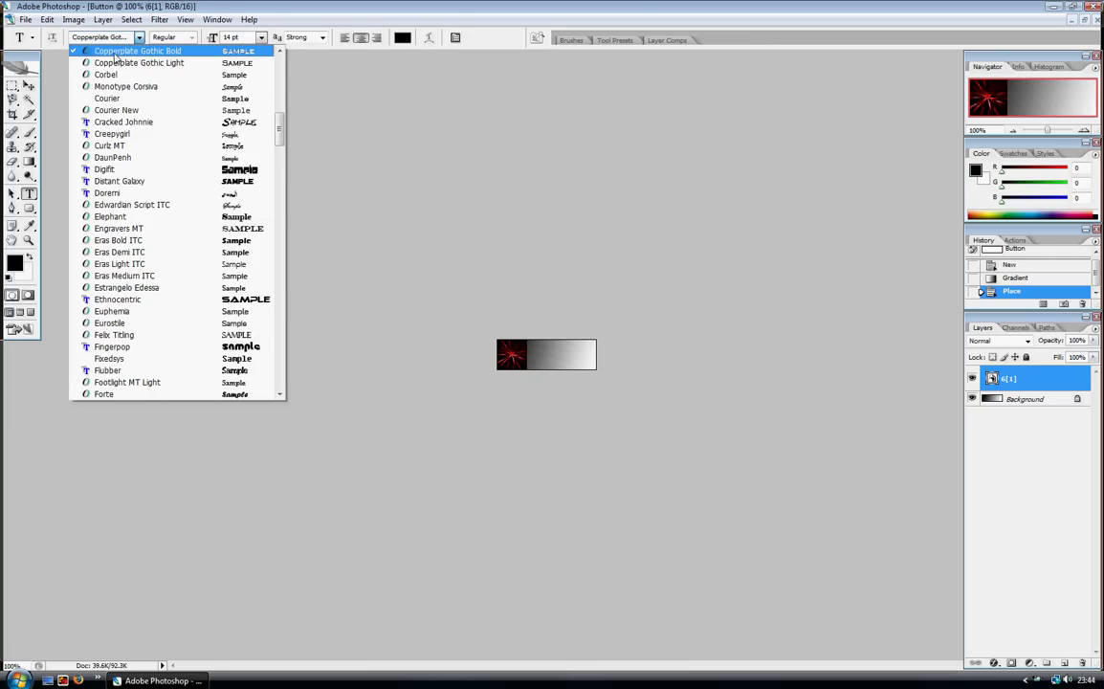
{"action": "left_click", "coordinate": [151, 51]}
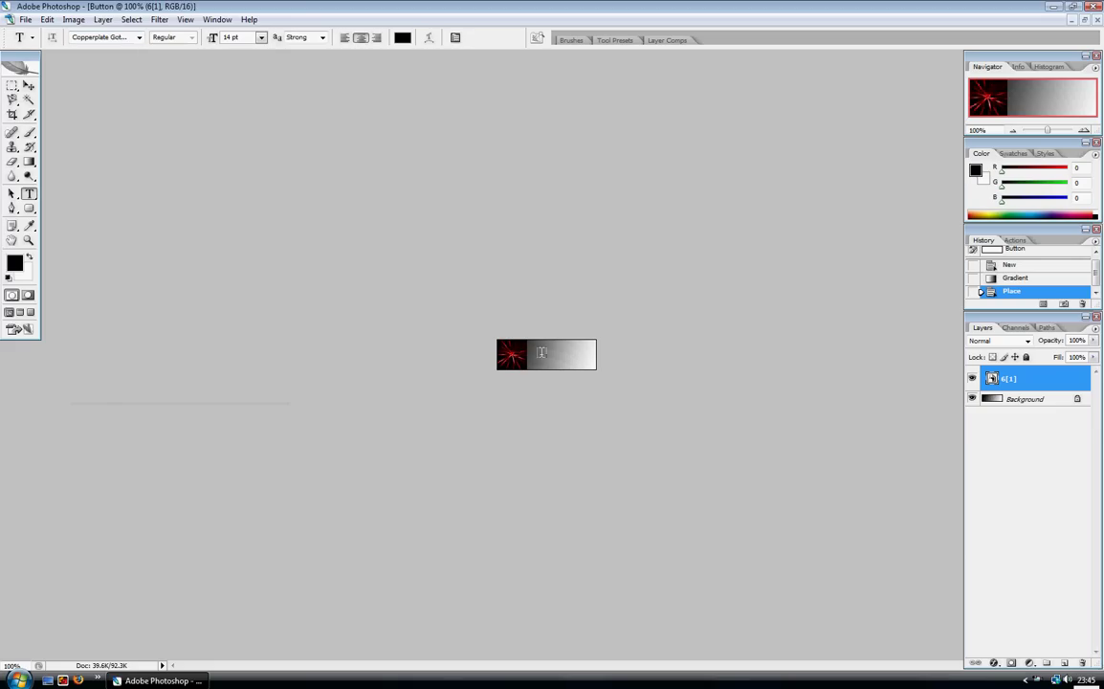
{"action": "left_click_drag", "start_coordinate": [532, 354], "coordinate": [586, 369]}
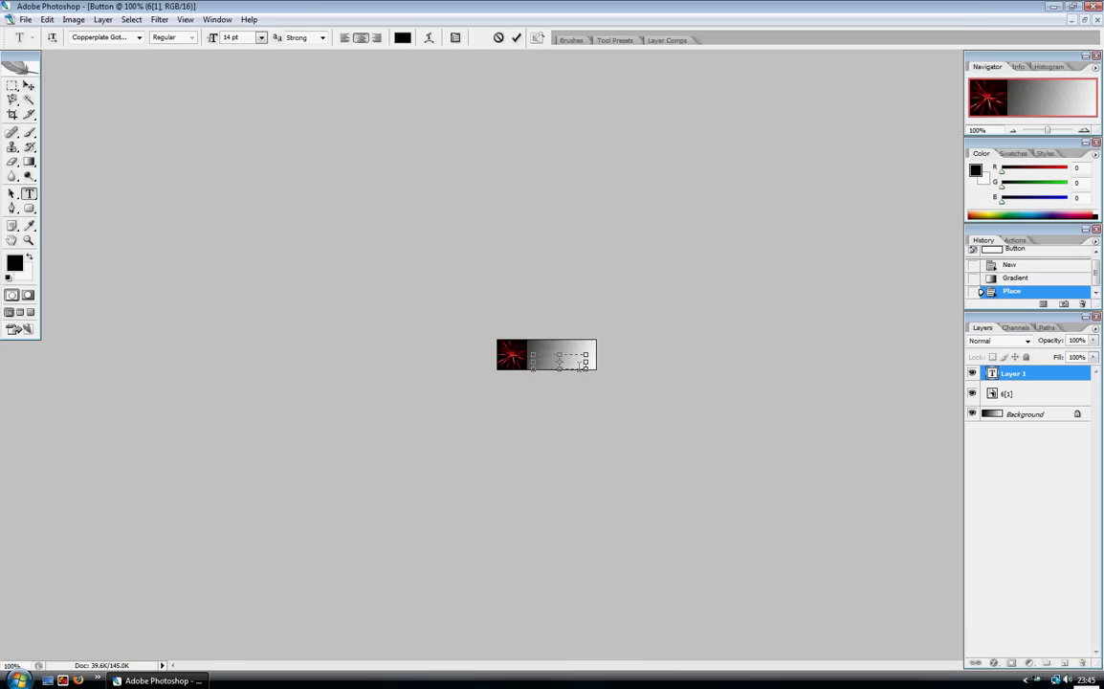
{"action": "type", "text": "HOME"}
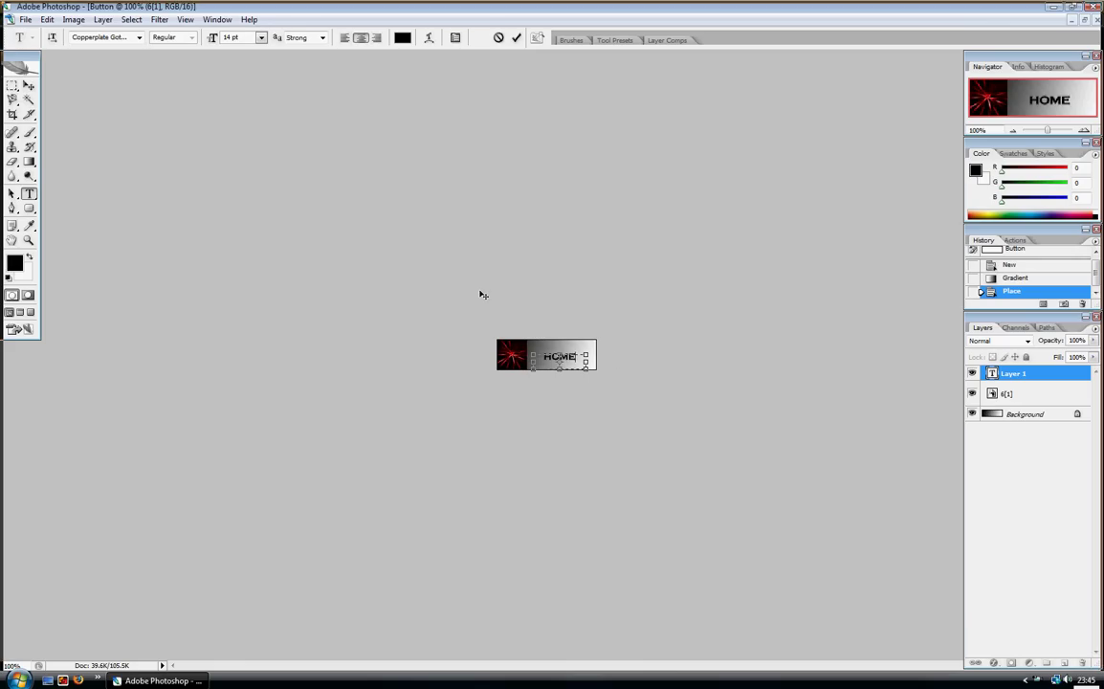
{"action": "left_click", "coordinate": [516, 37]}
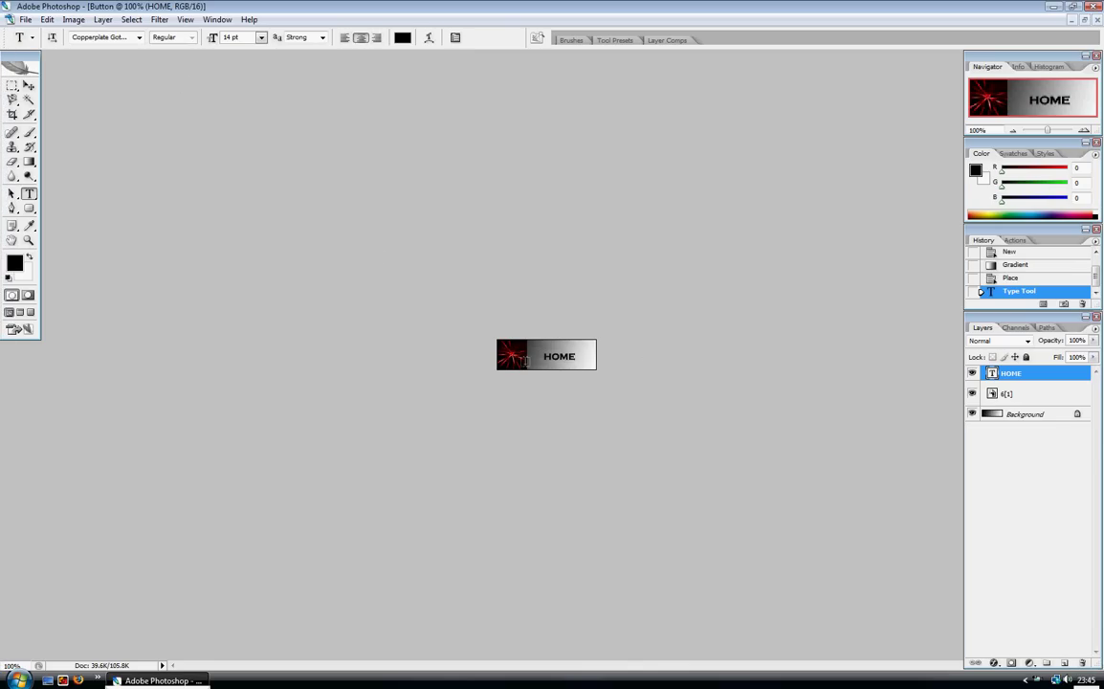
- Save the button as Home.psd on the Desktop with maximum compatibility
{"action": "left_click", "coordinate": [26, 19]}
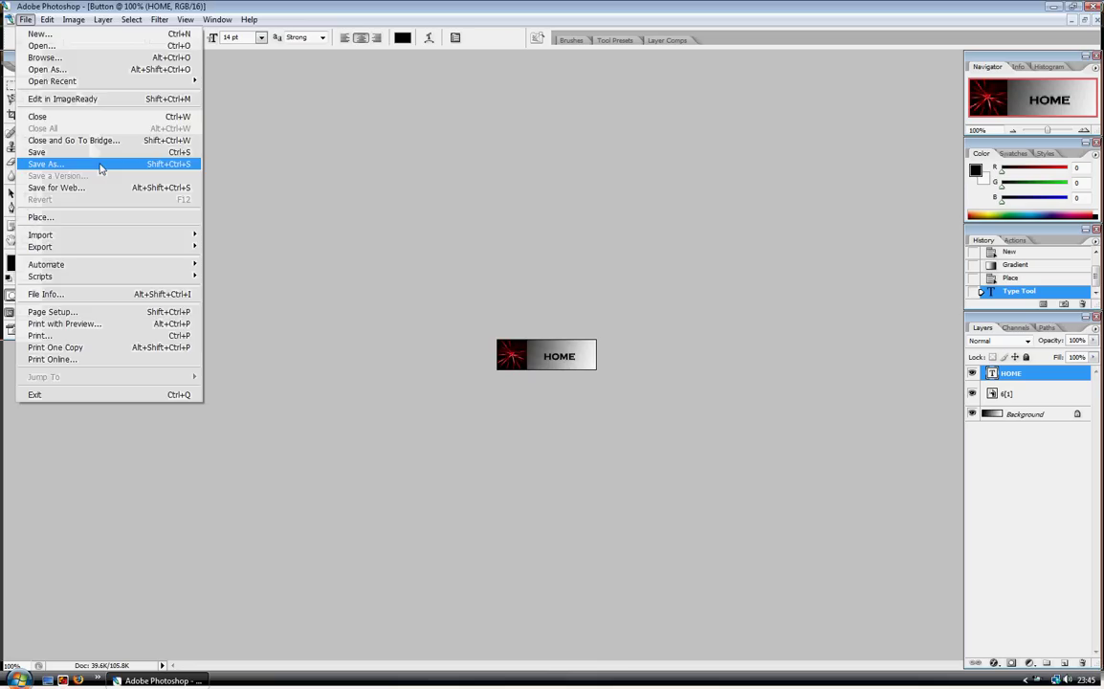
{"action": "left_click", "coordinate": [101, 169]}
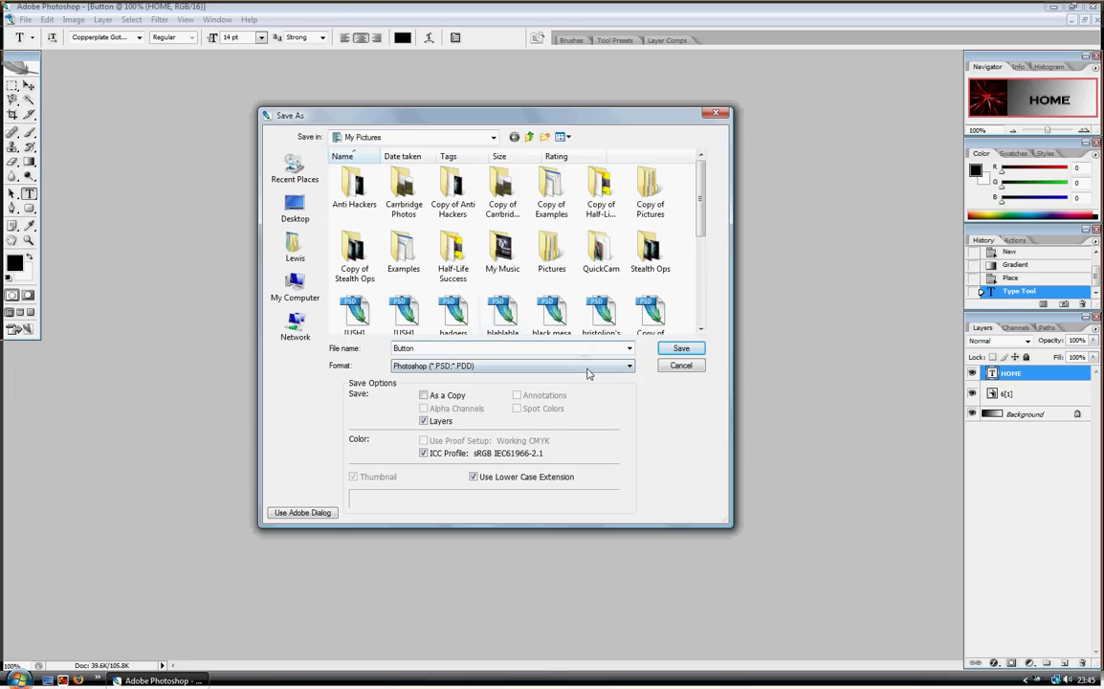
{"action": "left_click", "coordinate": [482, 348]}
{"action": "key", "text": "BackSpace"}
{"action": "key", "text": "BackSpace"}
{"action": "key", "text": "BackSpace"}
{"action": "key", "text": "BackSpace"}
{"action": "key", "text": "BackSpace"}
{"action": "key", "text": "BackSpace"}
{"action": "type", "text": "HOME"}
{"action": "key", "text": "BackSpace"}
{"action": "key", "text": "BackSpace"}
{"action": "key", "text": "BackSpace"}
{"action": "key", "text": "BackSpace"}
{"action": "type", "text": "H"}
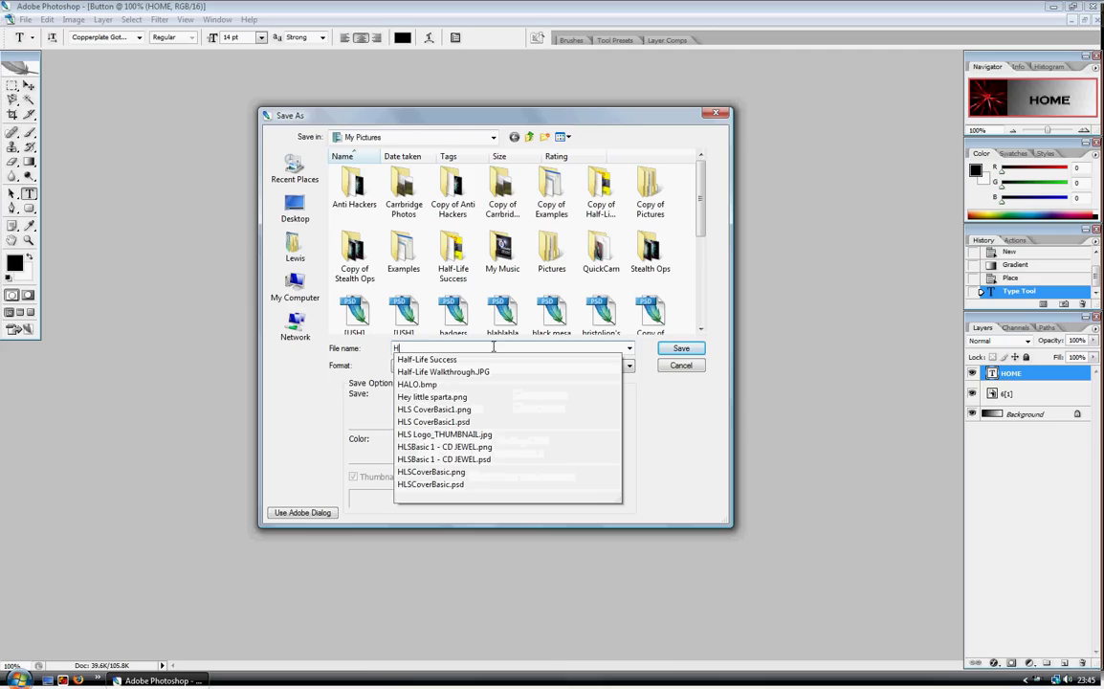
{"action": "type", "text": "ome"}
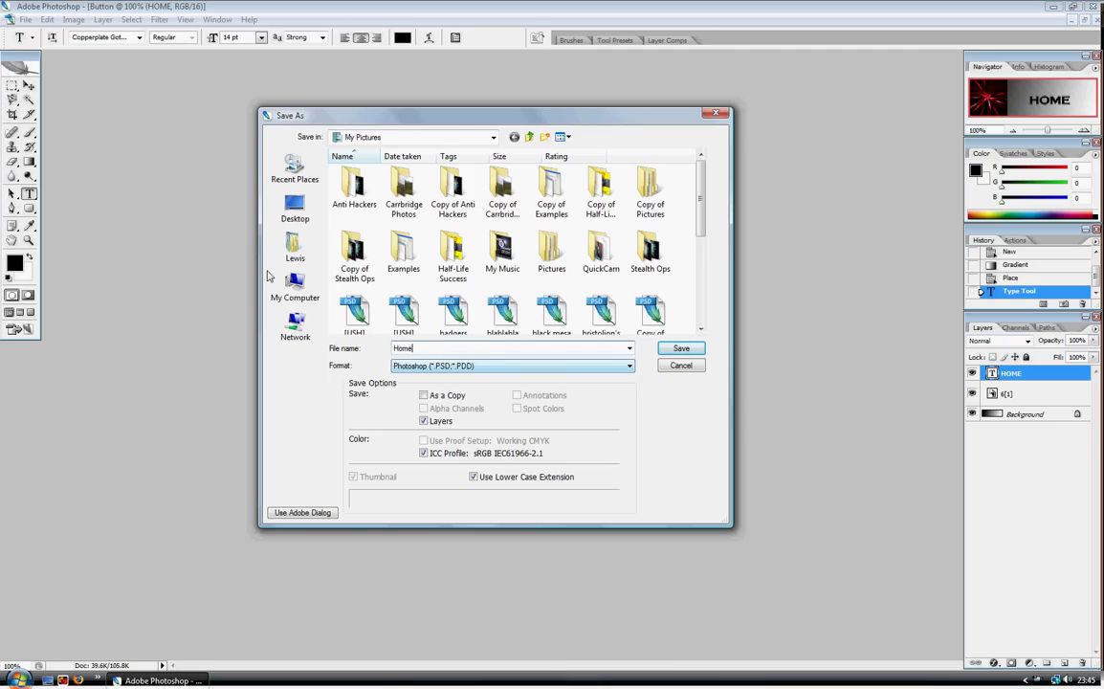
{"action": "left_click", "coordinate": [272, 196]}
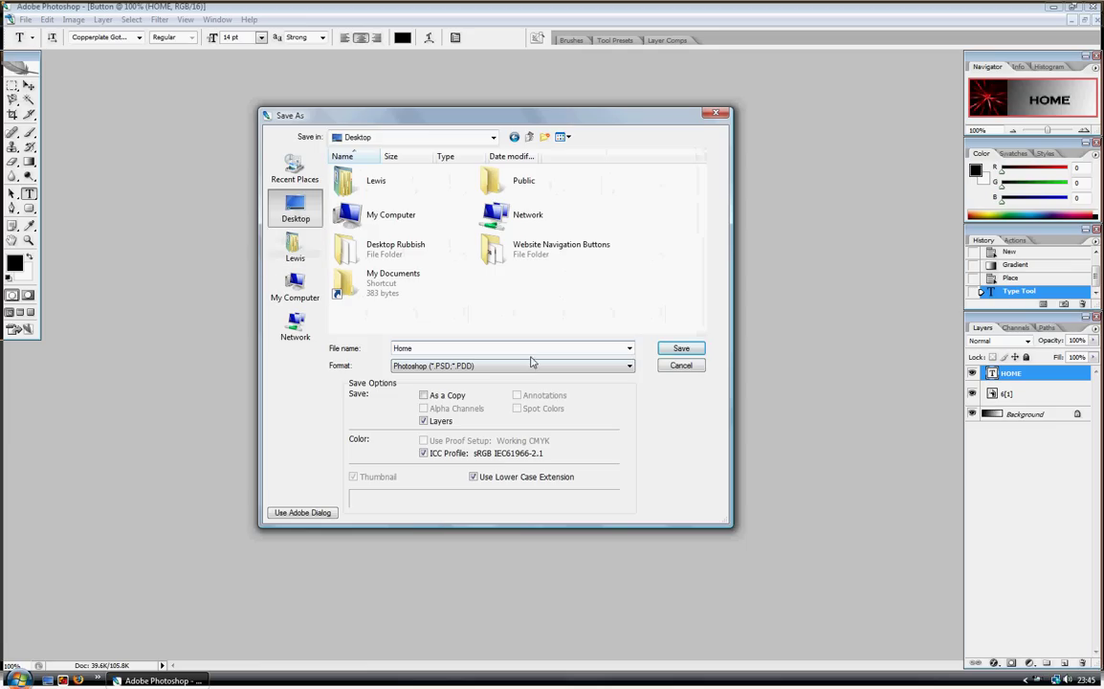
{"action": "left_click", "coordinate": [670, 349]}
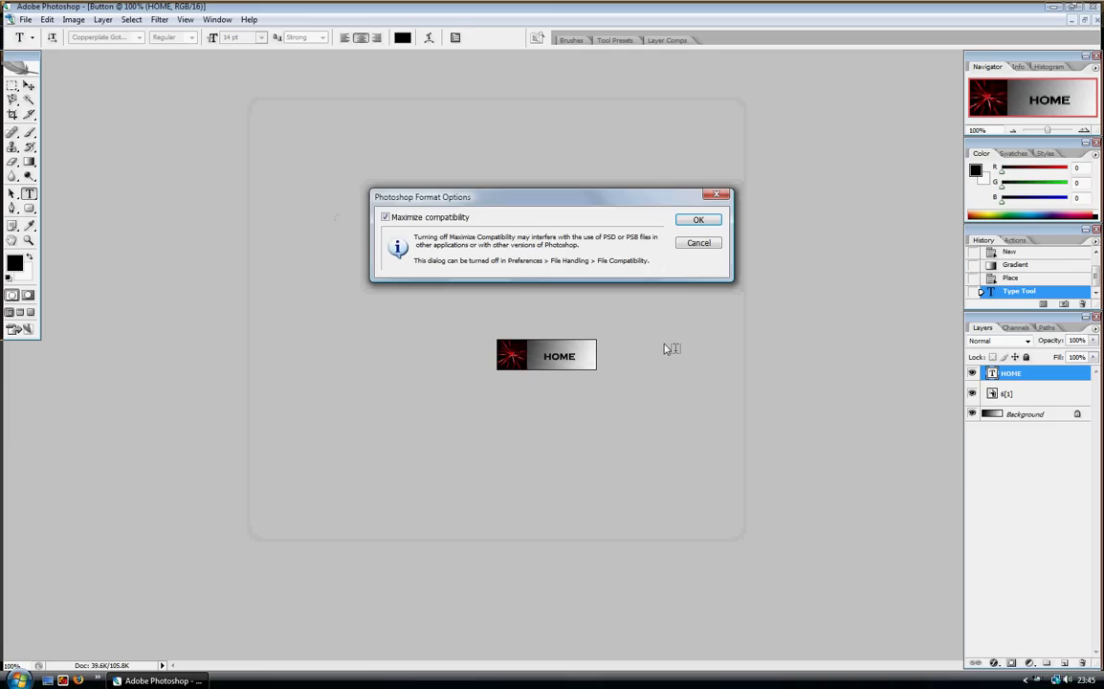
{"action": "left_click", "coordinate": [704, 220]}
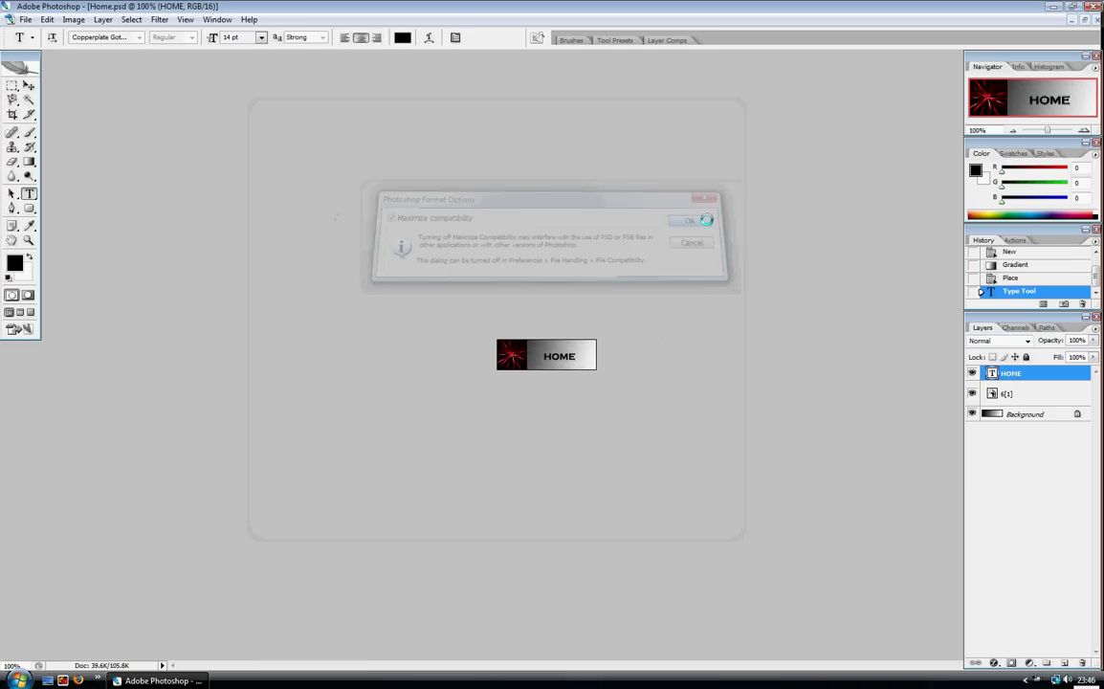
- Start a Save As copy in PNG format, removing ' copy' so the file name reads Home
{"action": "left_click", "coordinate": [26, 19]}
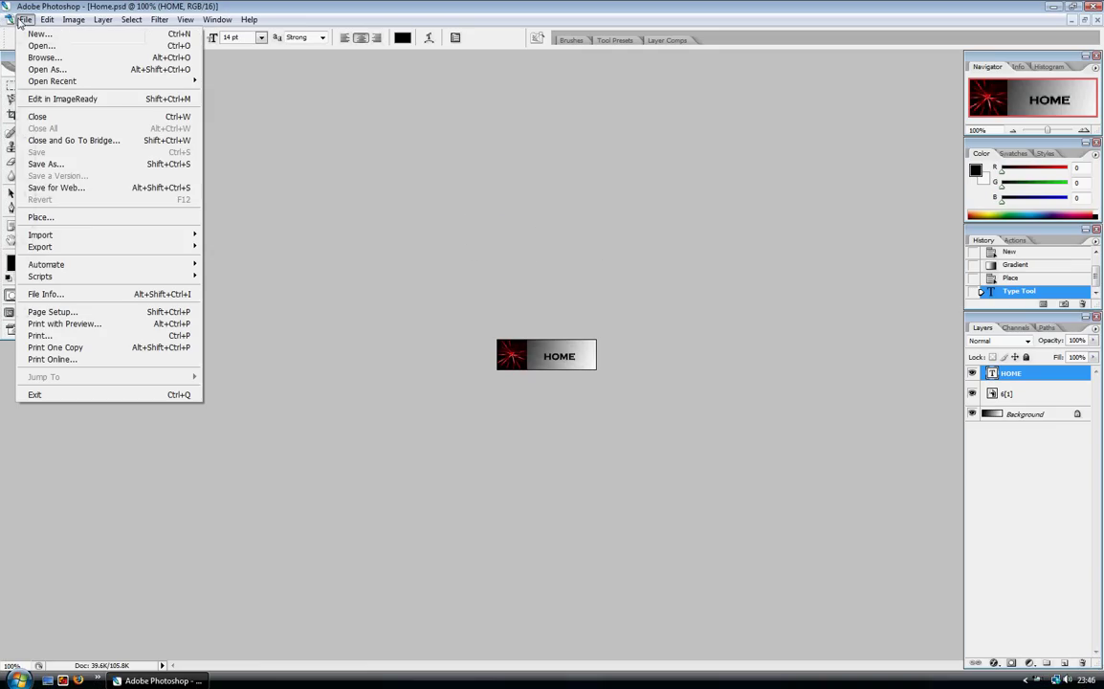
{"action": "left_click", "coordinate": [106, 165]}
{"action": "left_click", "coordinate": [445, 347]}
{"action": "left_click", "coordinate": [489, 367]}
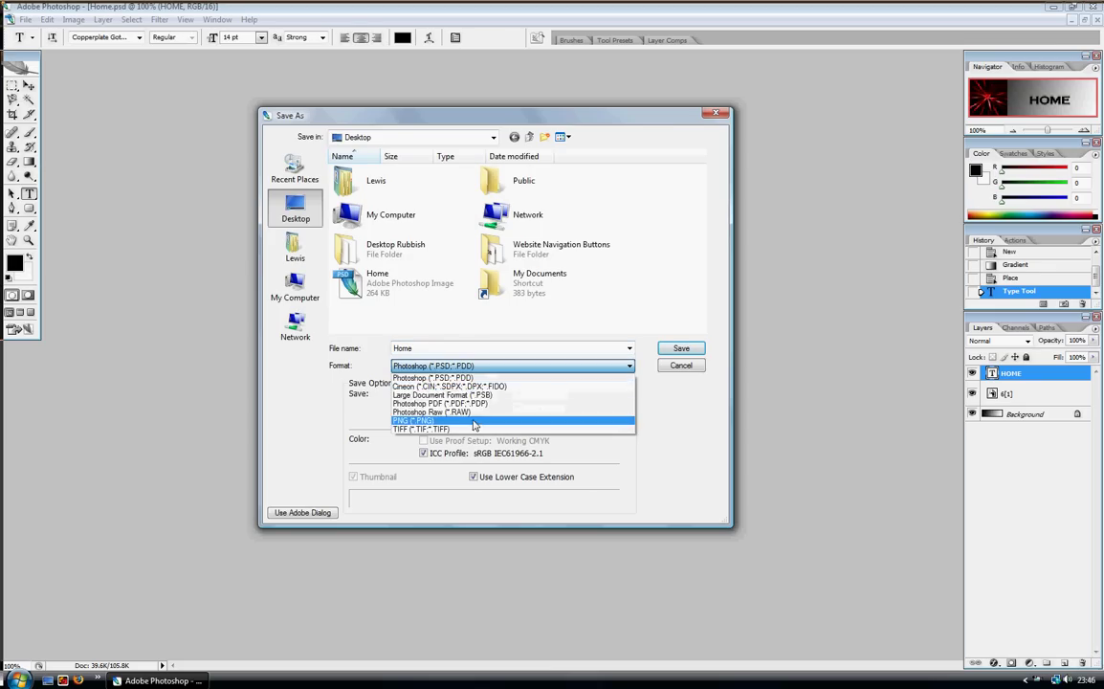
{"action": "left_click", "coordinate": [435, 424]}
{"action": "double_click", "coordinate": [411, 349]}
{"action": "left_click_drag", "start_coordinate": [412, 349], "coordinate": [421, 347]}
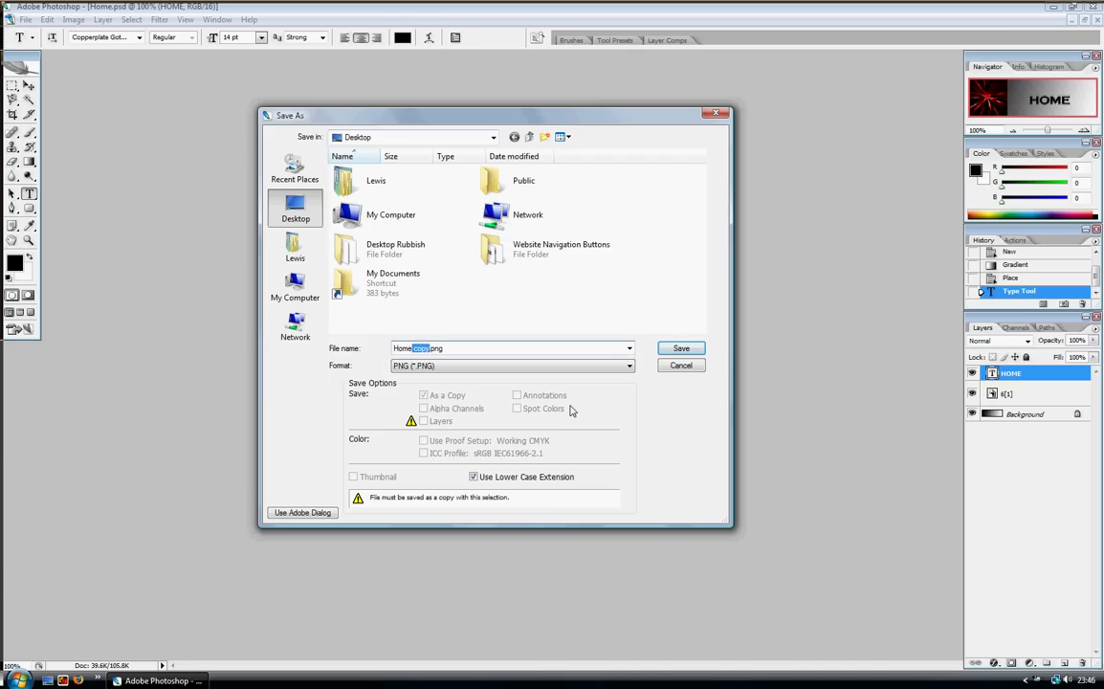
{"action": "key", "text": "BackSpace"}
- Save Home.png to the desktop without interlacing and minimise Photoshop to show both Home files
{"action": "left_click", "coordinate": [692, 353]}
{"action": "left_click", "coordinate": [681, 349]}
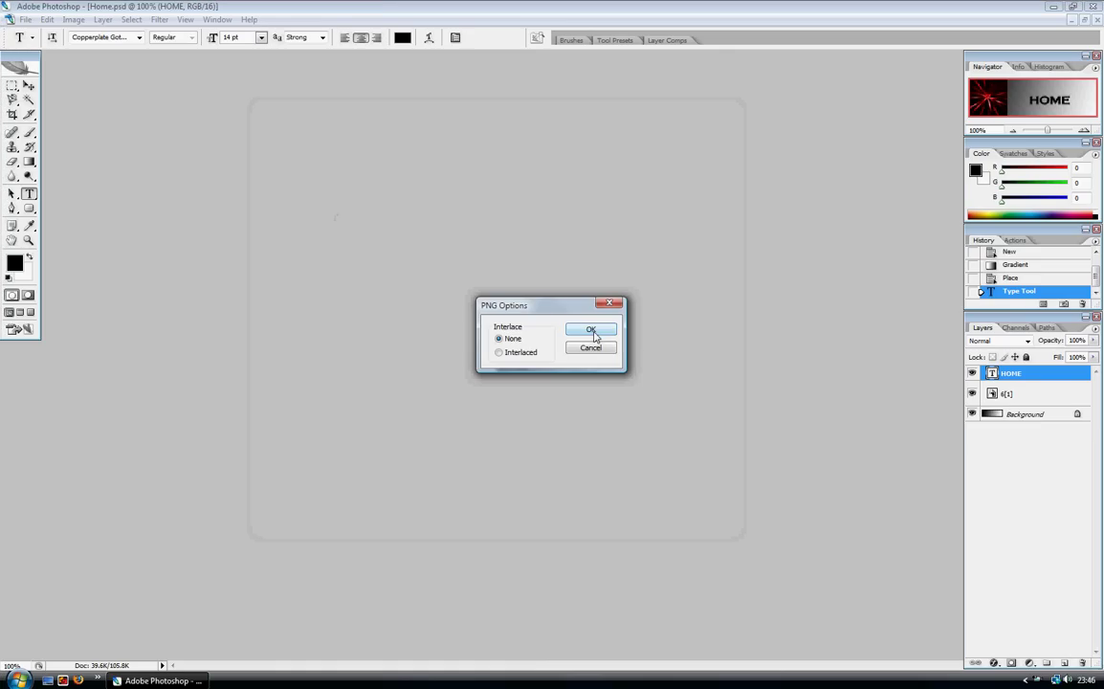
{"action": "left_click", "coordinate": [591, 330]}
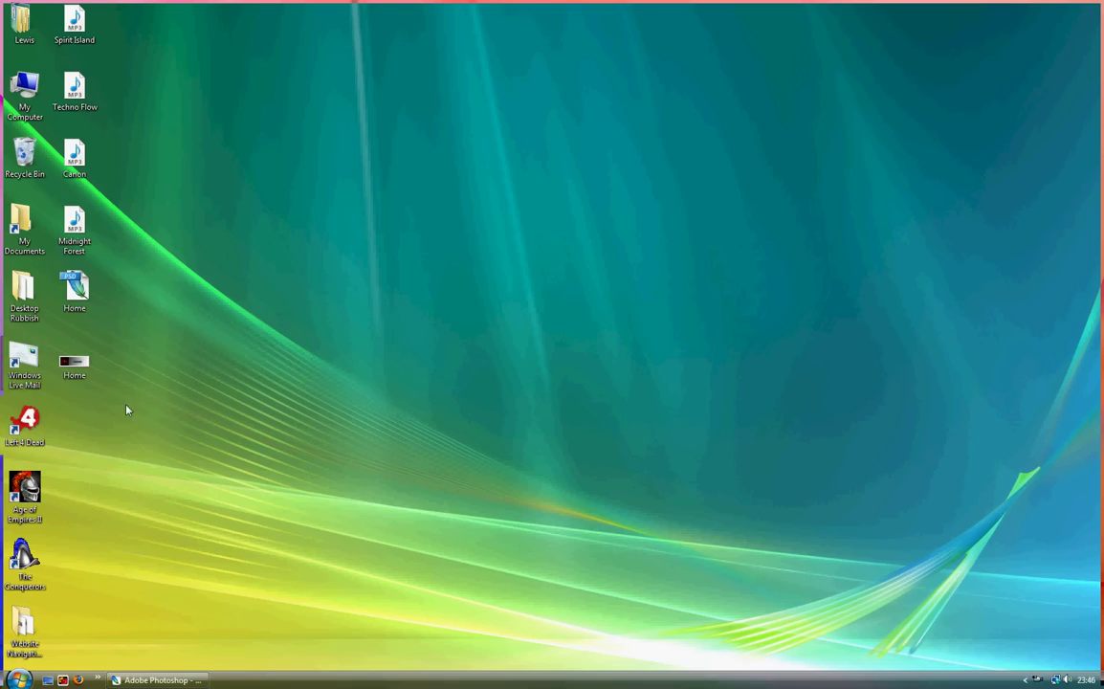
{"action": "left_click", "coordinate": [139, 680]}
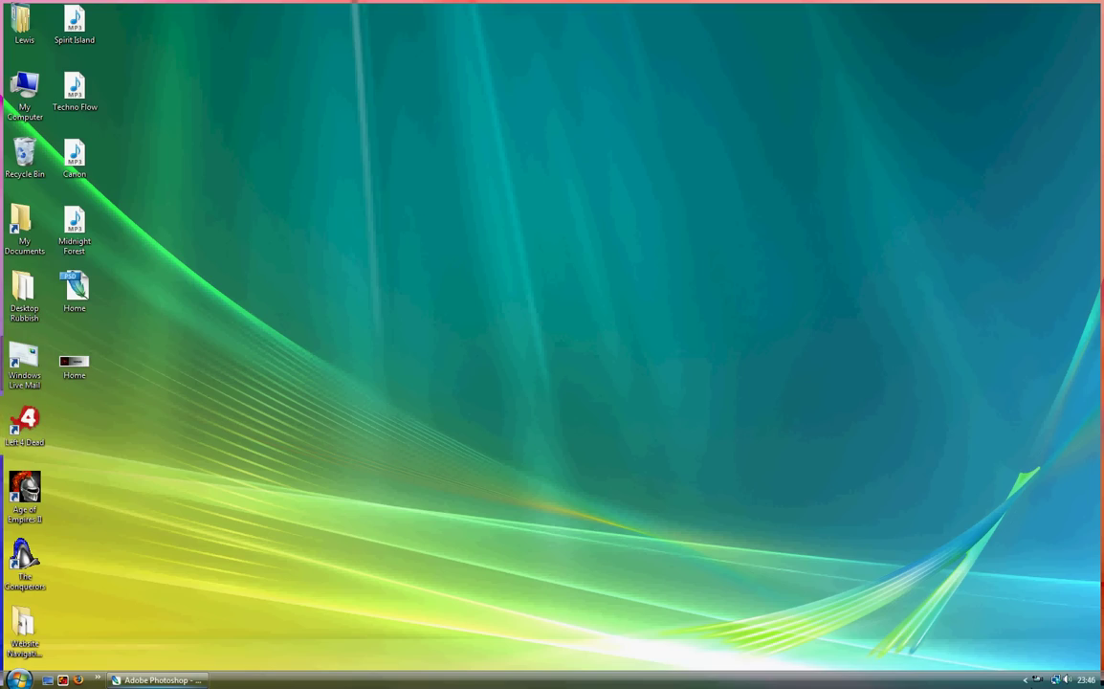